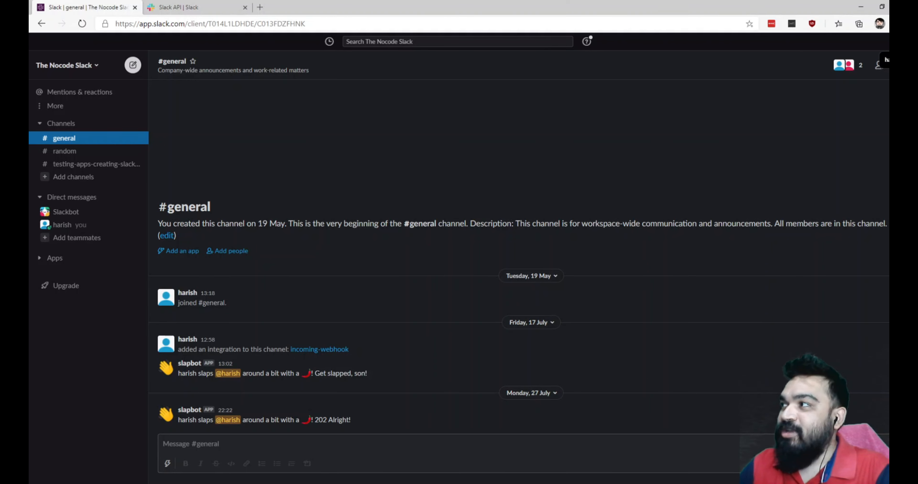
- View the status options in the Slack profile menu, and open the list of your apps on the Slack API site
left_click(893, 42)
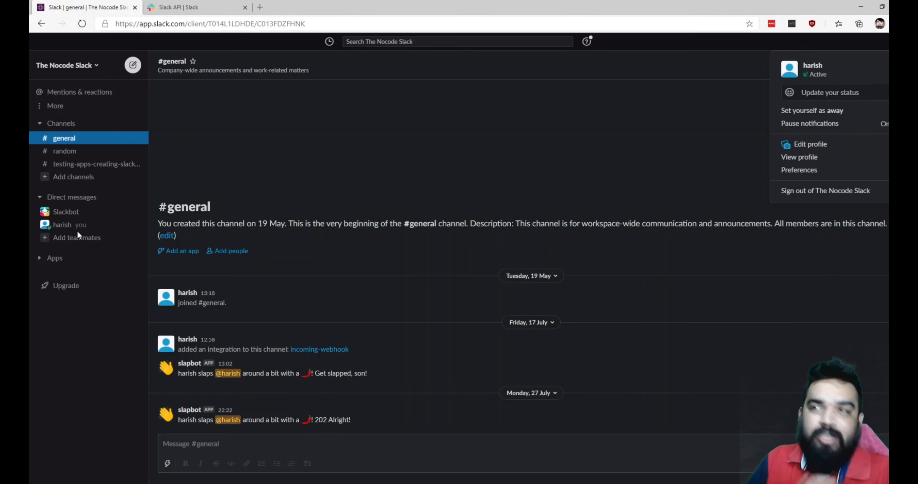
left_click(202, 8)
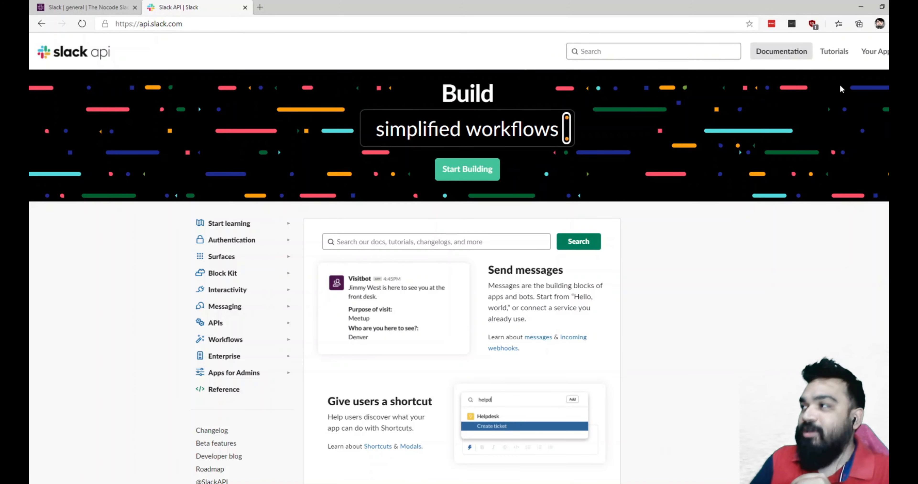
left_click(875, 52)
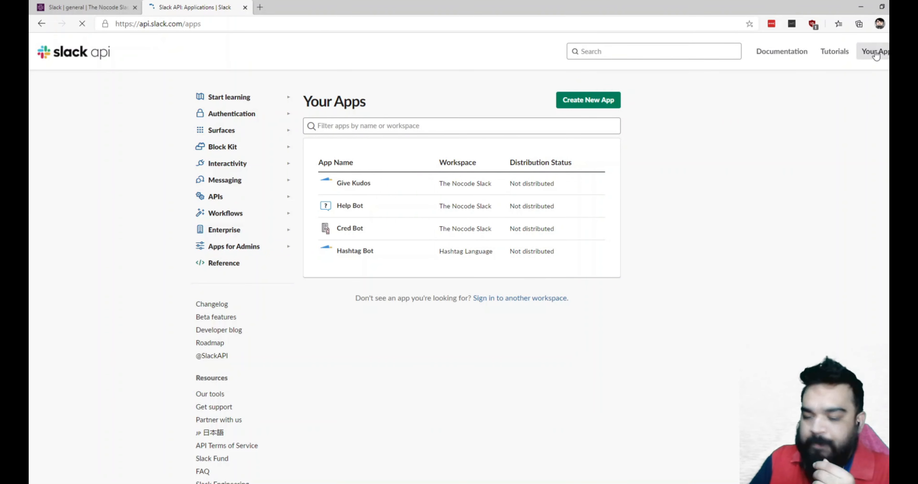
- Create a new Slack app named AlexaStatusChanger with The Nocode Slack as its development workspace
left_click(603, 103)
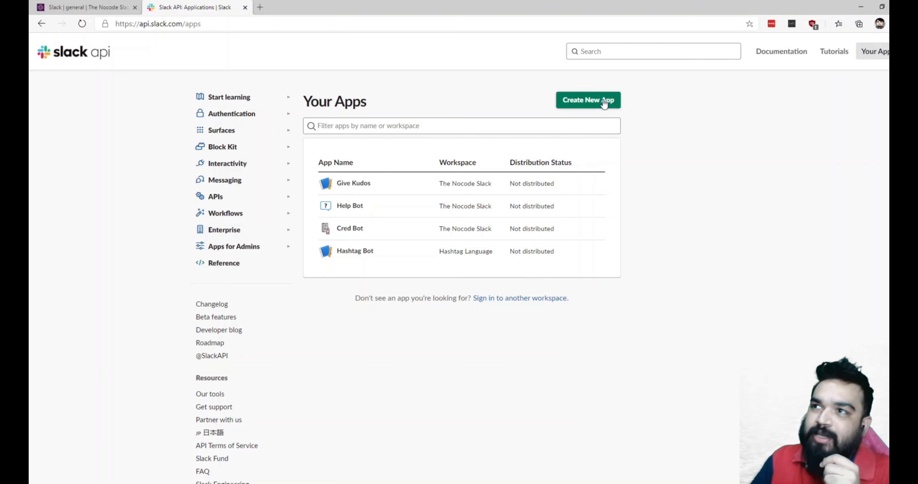
left_click(604, 102)
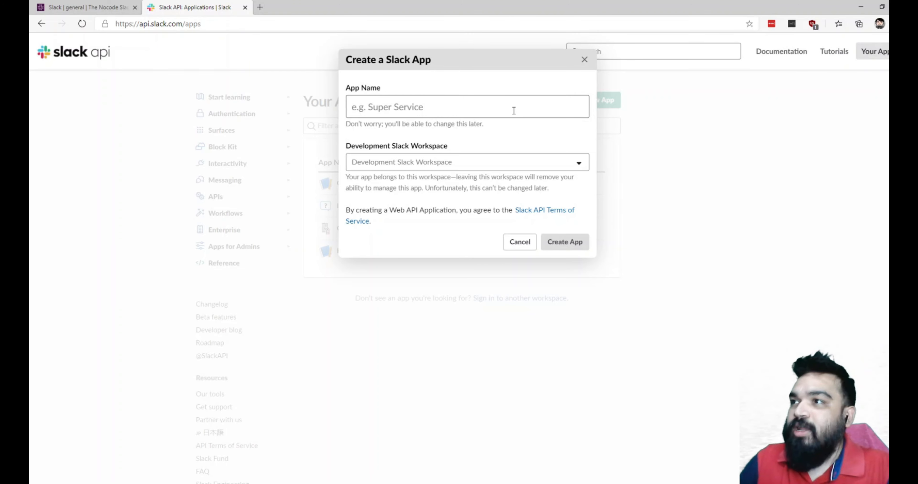
left_click(513, 111)
type("AlexaSta")
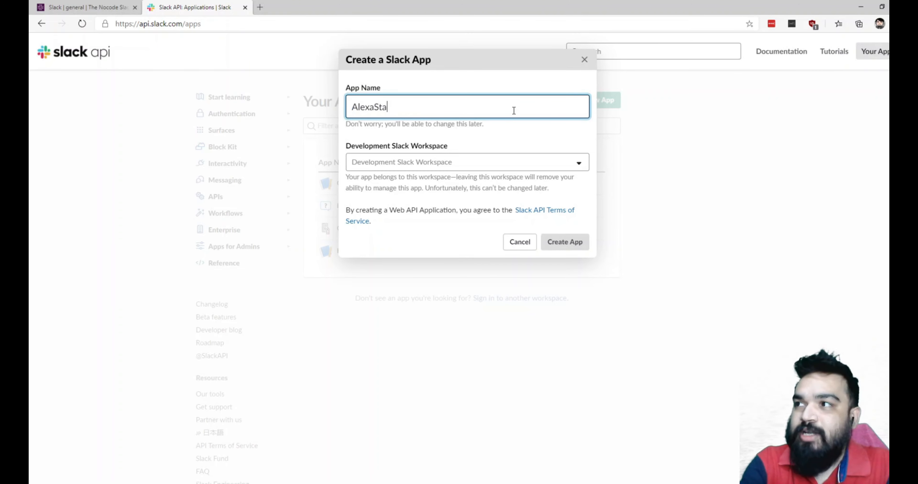
type("tusChanger")
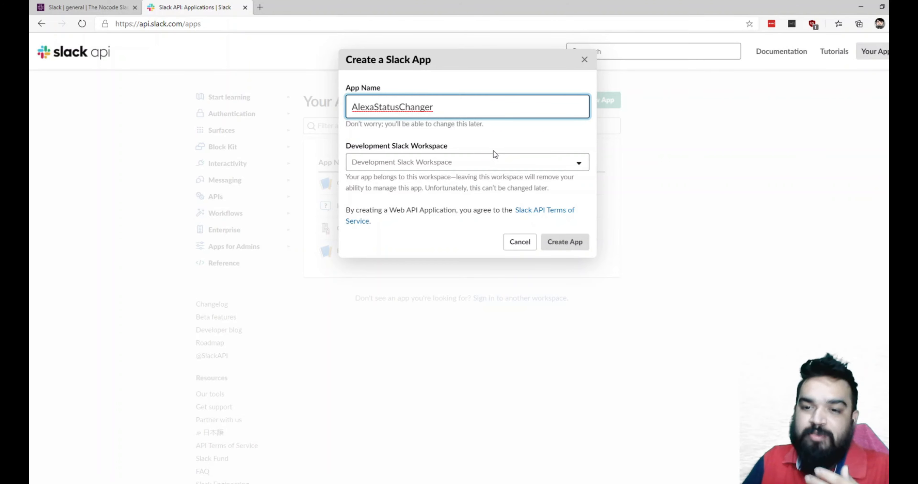
left_click(493, 166)
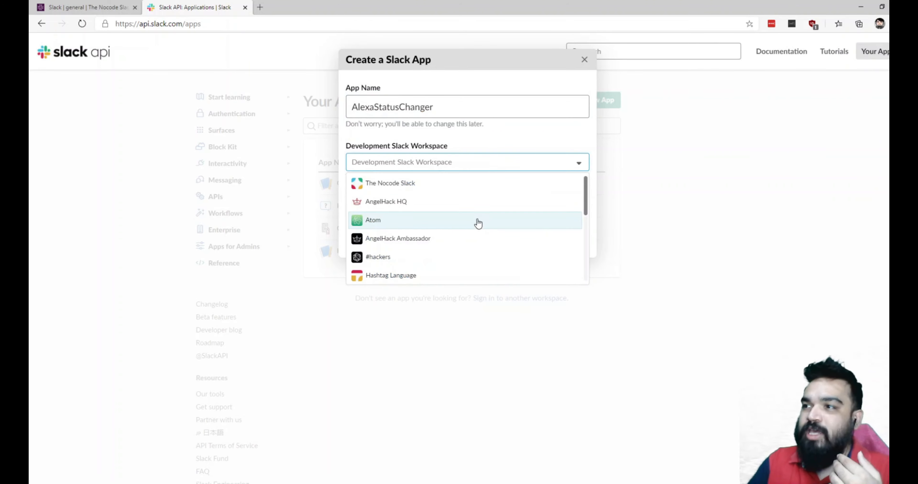
left_click(471, 177)
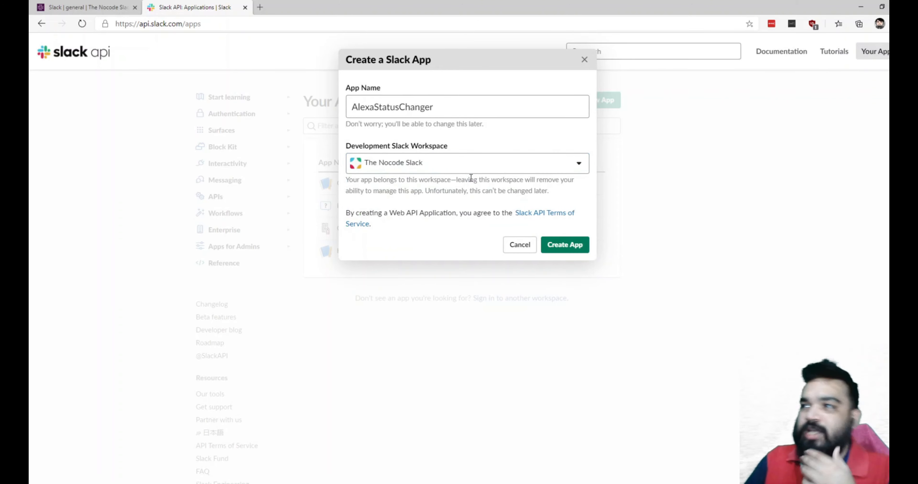
left_click(567, 242)
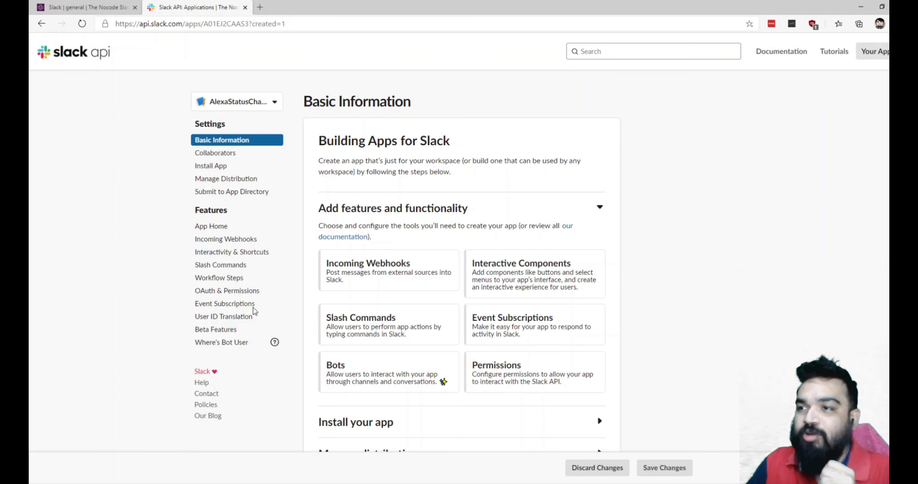
- Add the users.profile:write scope to the app's User Token Scopes under OAuth & Permissions
left_click(236, 294)
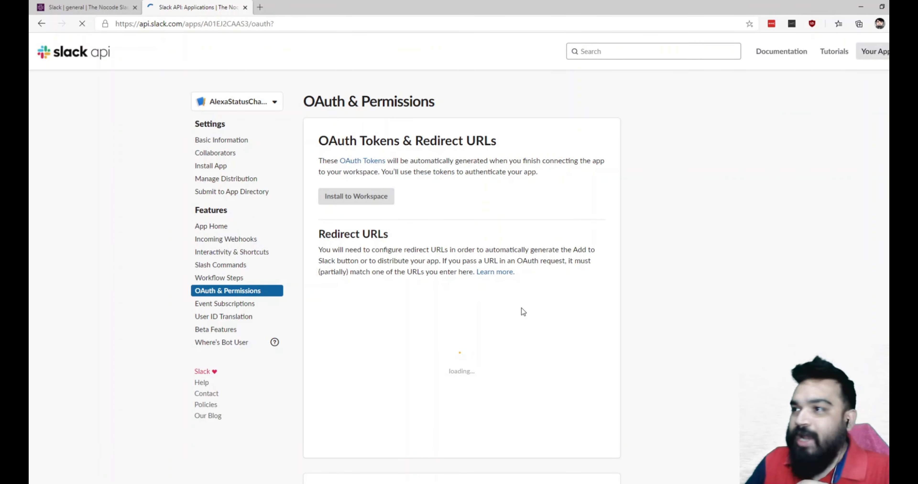
scroll(521, 312, "down", 7)
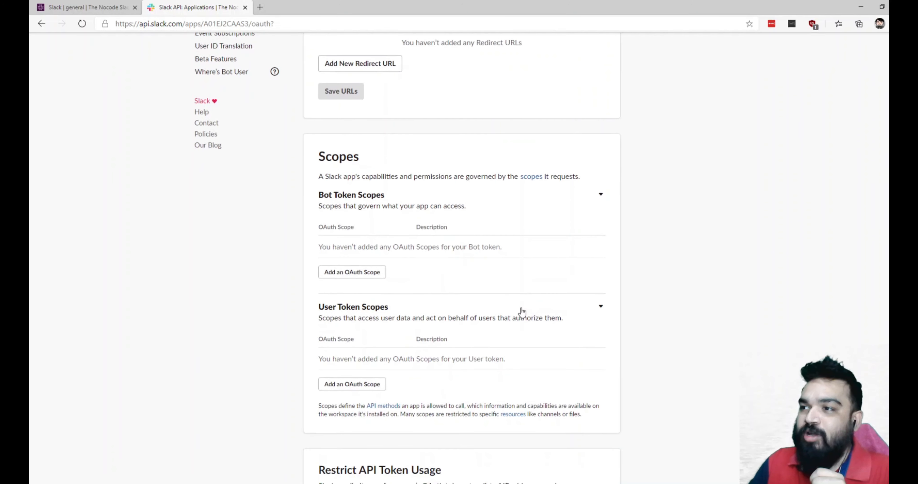
left_click(361, 384)
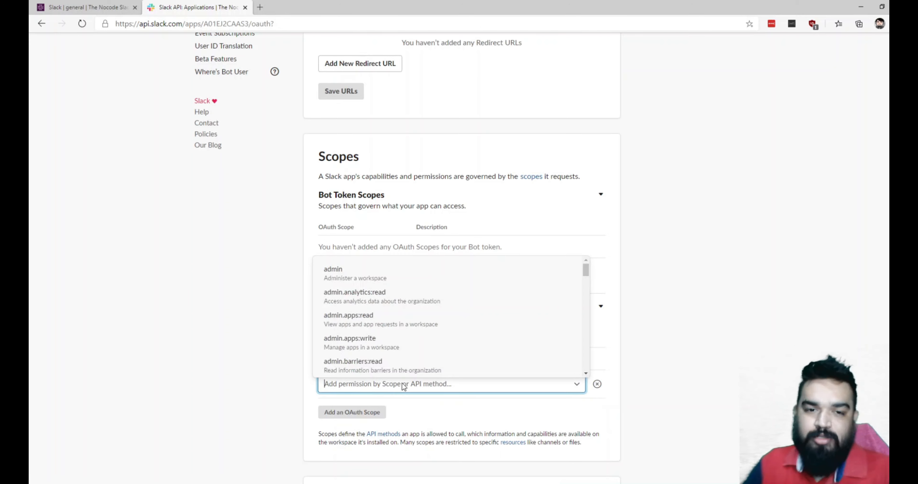
type("user")
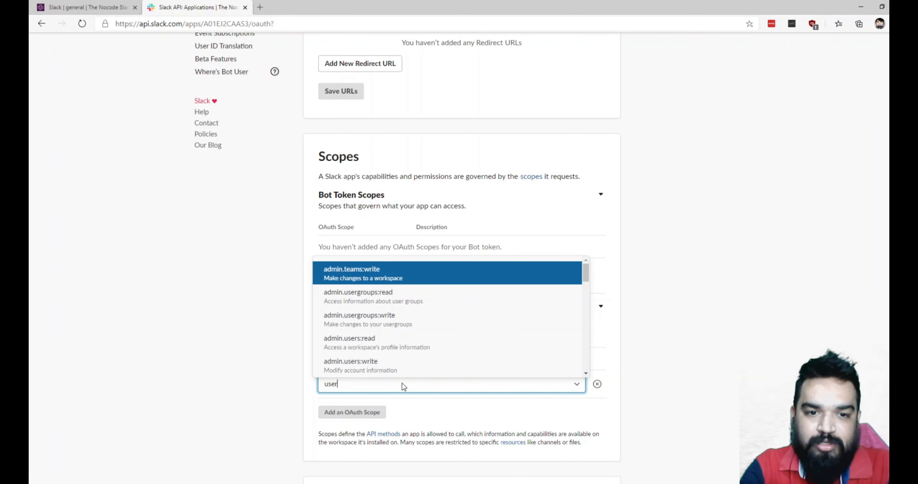
type("s.profile:w")
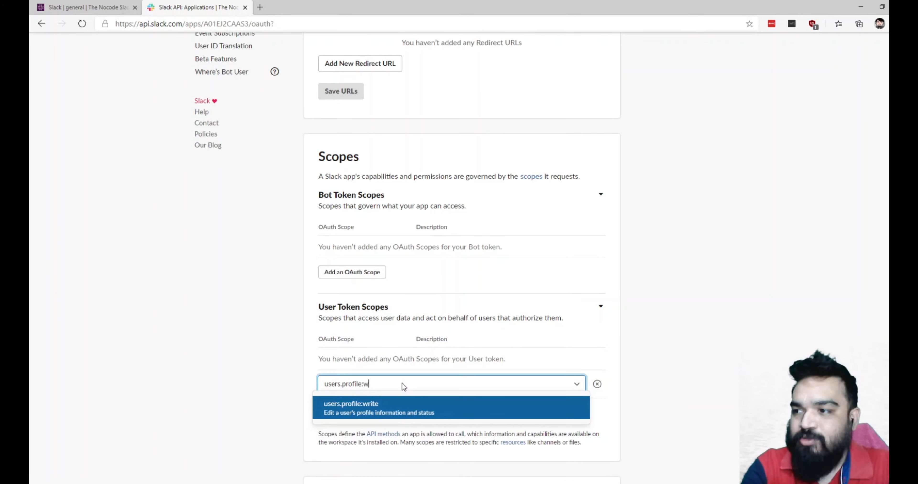
type("rite")
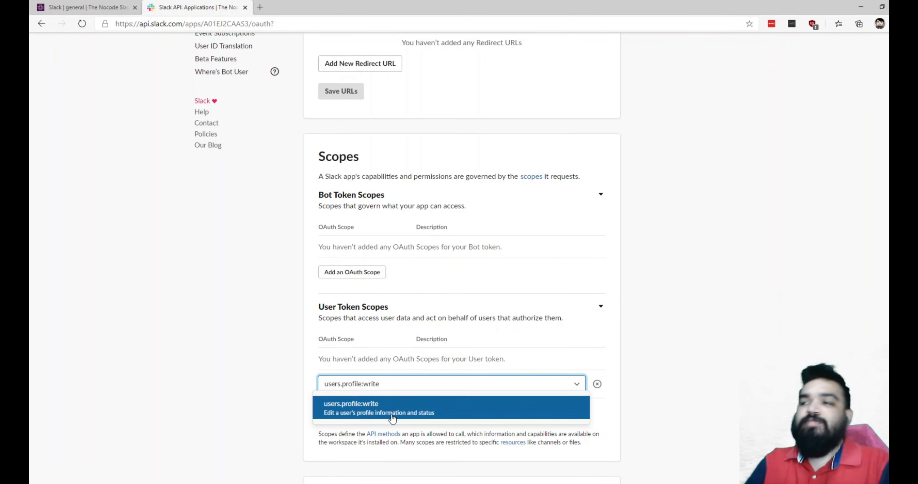
left_click(423, 411)
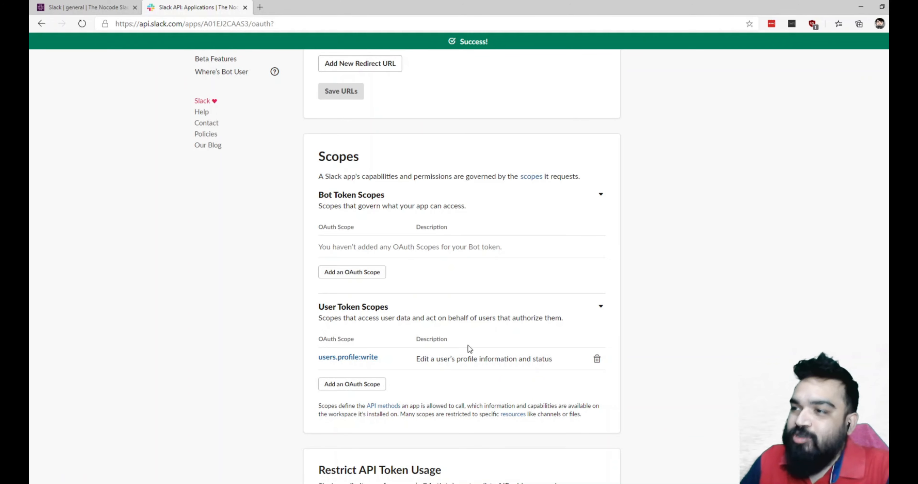
- Install AlexaStatusChanger to the workspace and allow the permissions it requests
scroll(496, 342, "up", 5)
scroll(497, 343, "down", 11)
scroll(496, 342, "up", 2)
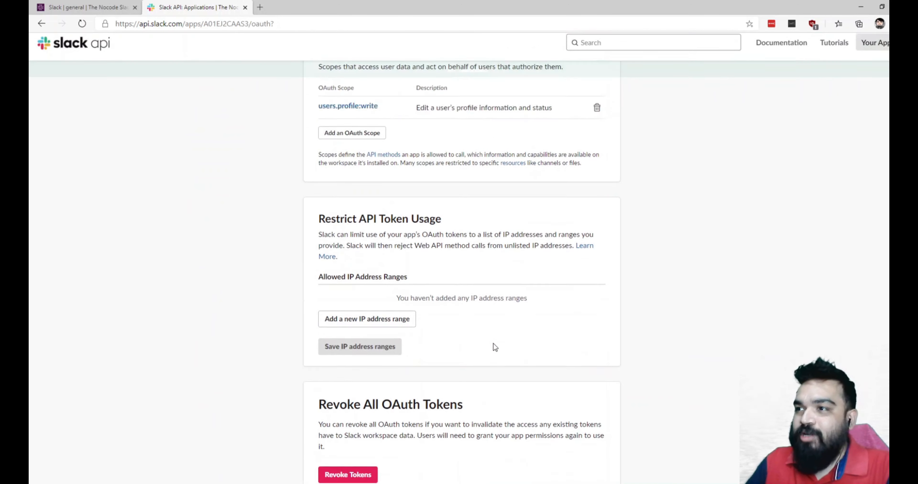
scroll(494, 343, "up", 10)
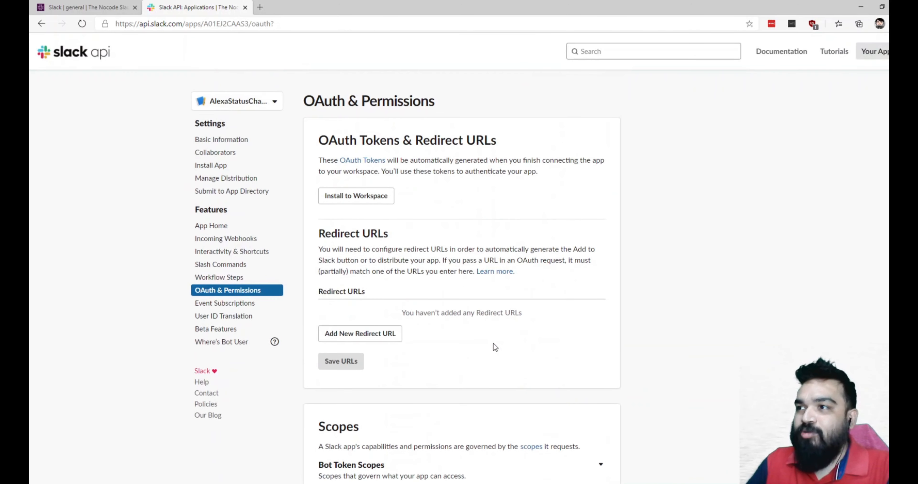
left_click(366, 202)
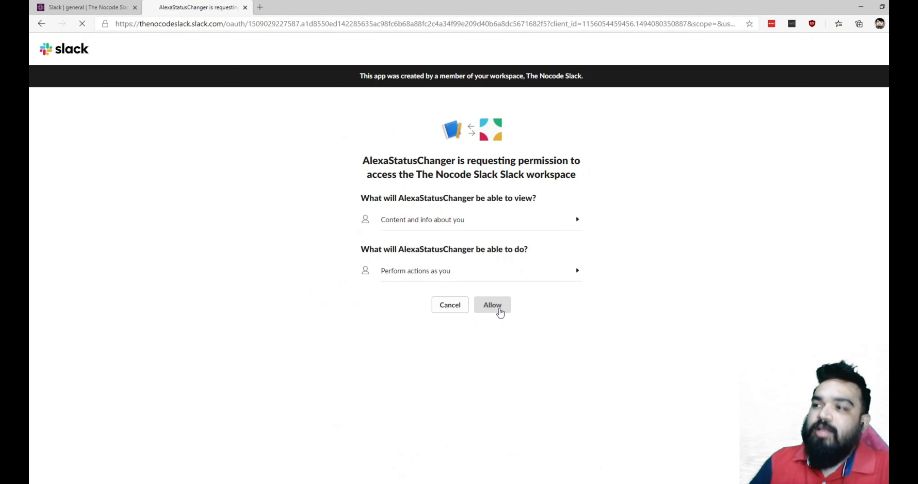
left_click(500, 311)
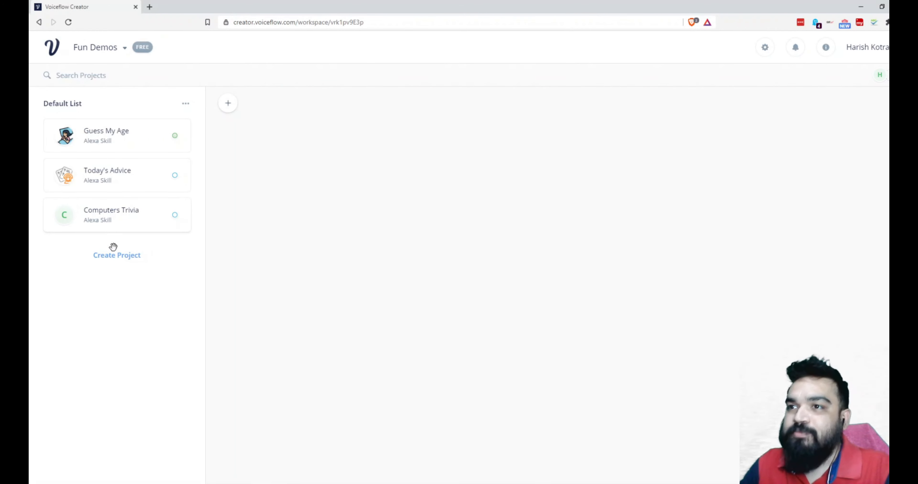
- In Voiceflow, create a project named SlackStatusChanger for Amazon Alexa, keeping the default invocation name and locale
left_click(115, 260)
left_click(512, 117)
type("Sla")
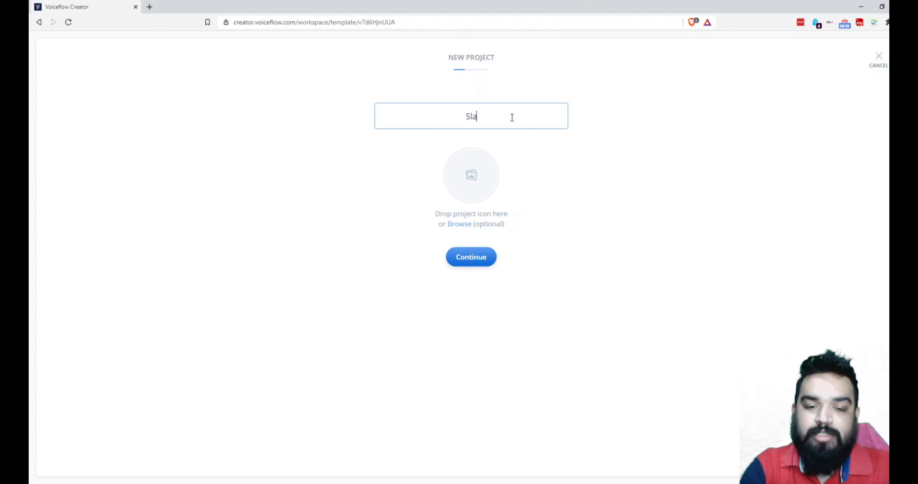
type("ckStatusChanger")
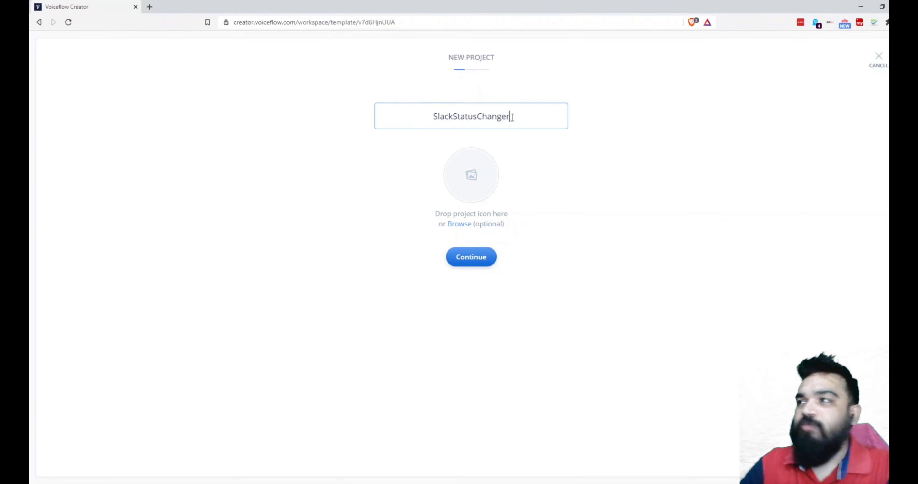
left_click(469, 261)
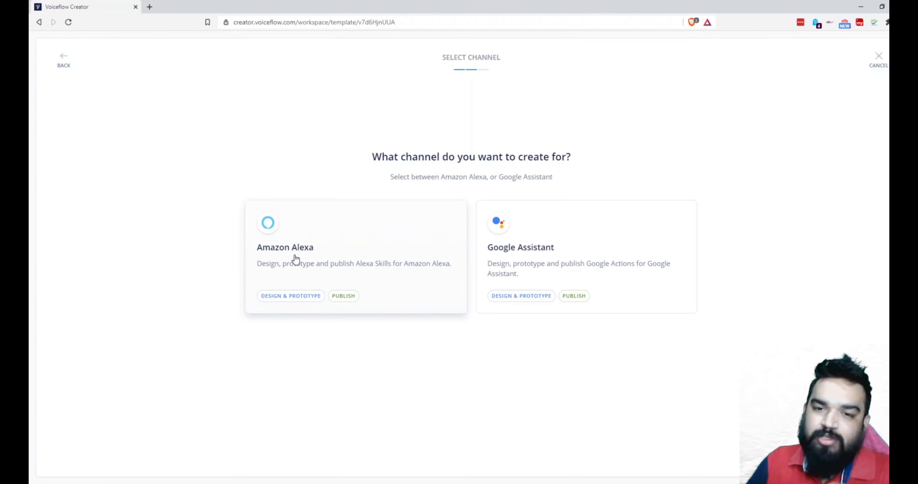
left_click(357, 259)
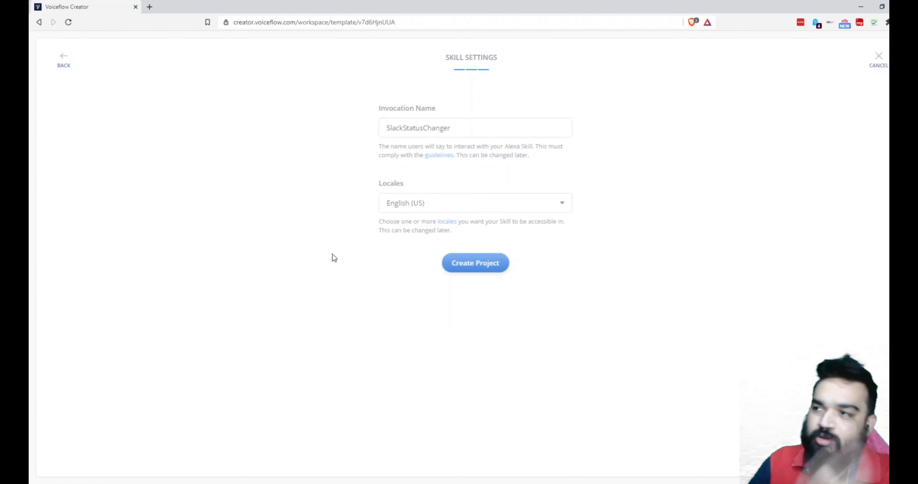
left_click(478, 265)
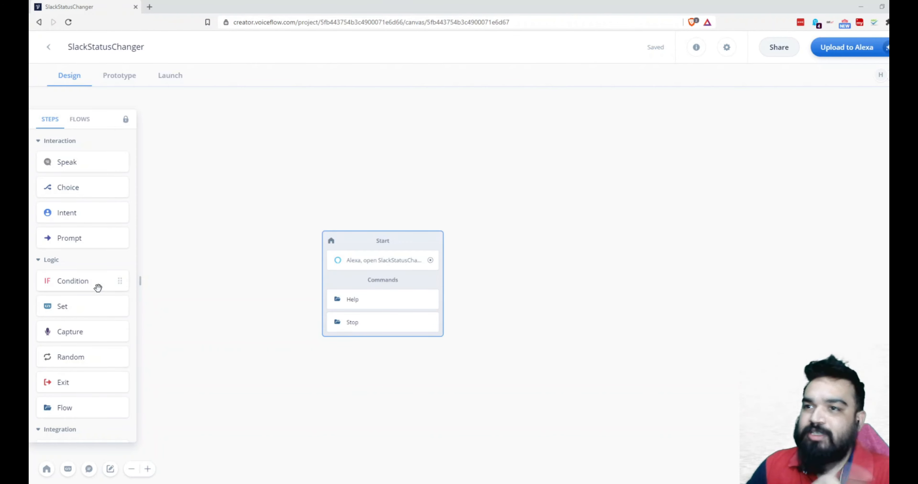
scroll(150, 259, "up", 1)
scroll(108, 298, "down", 5)
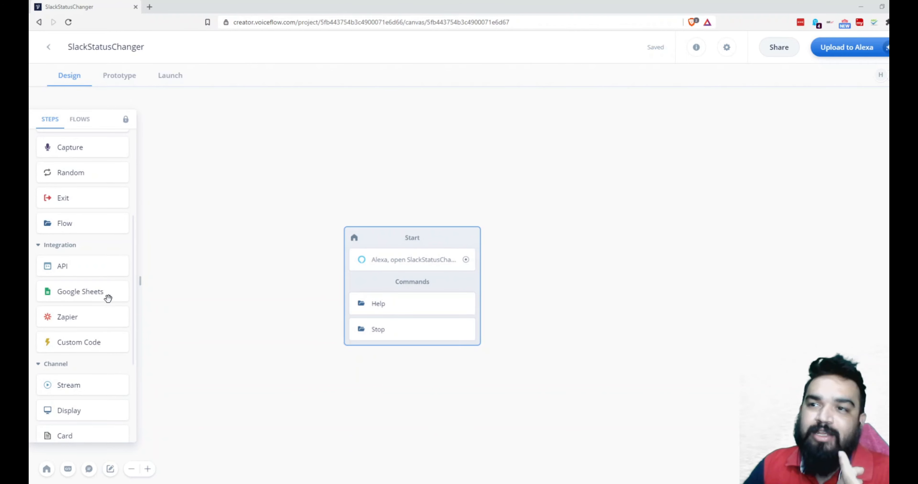
left_click_drag(68, 267, 567, 248)
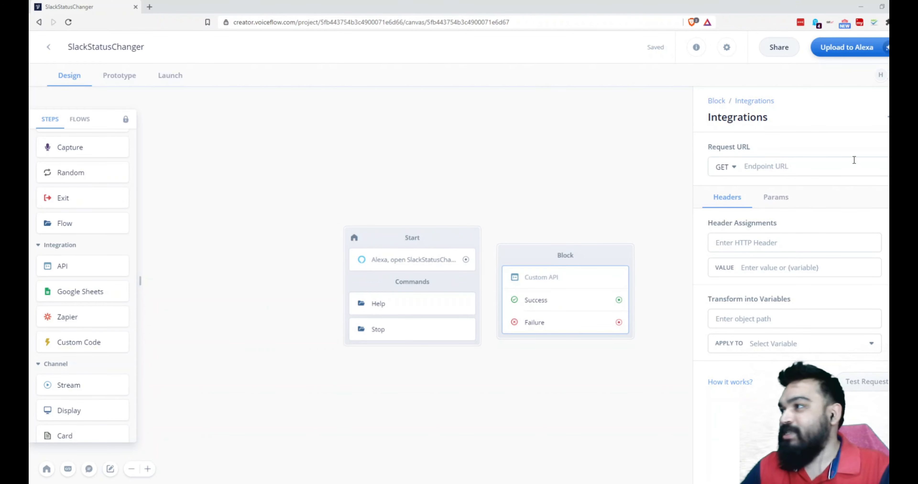
left_click(849, 169)
type("https://slack.com/api/users.profile.set")
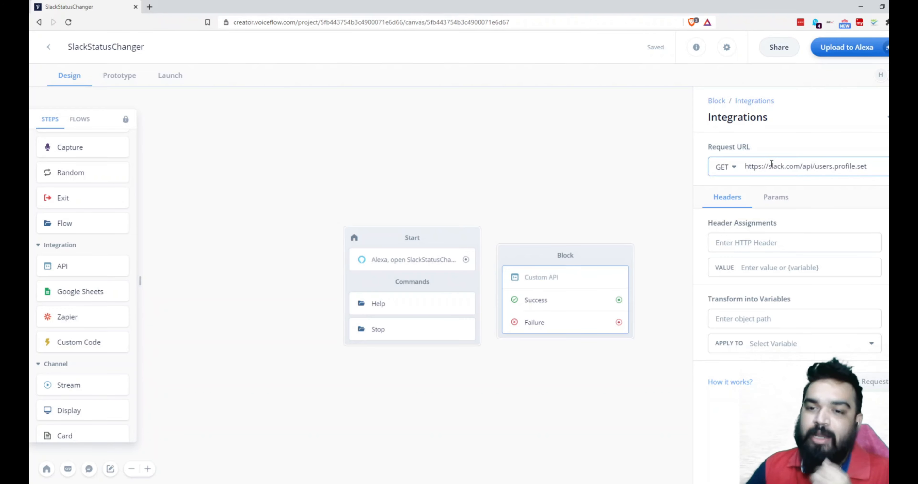
left_click(732, 174)
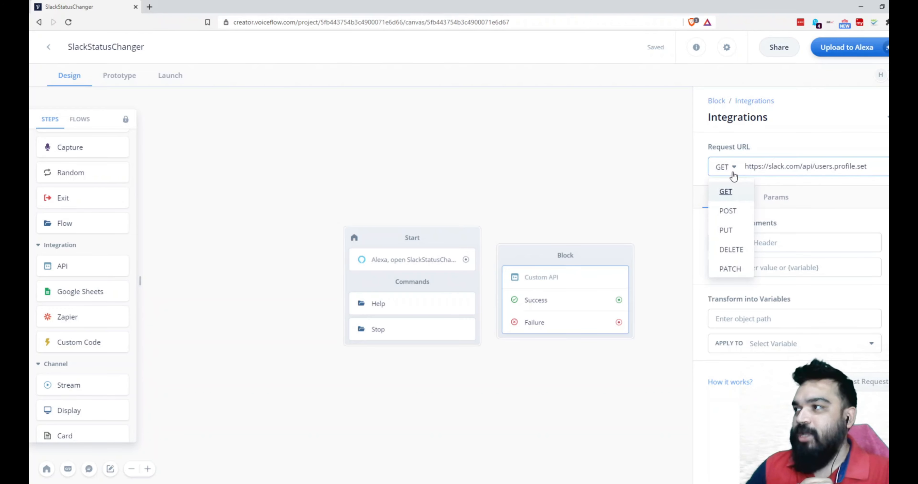
left_click(727, 210)
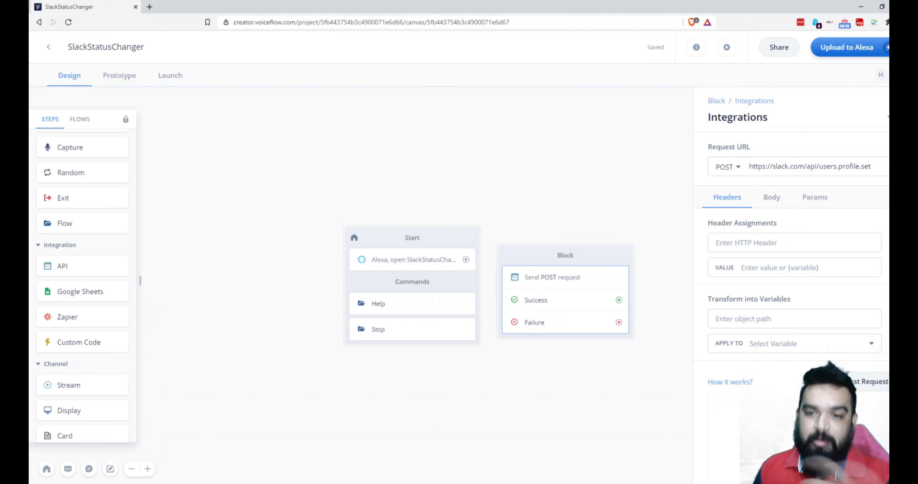
- Add a Content-type header with the value application/json to the API request
left_click(807, 234)
type("Content")
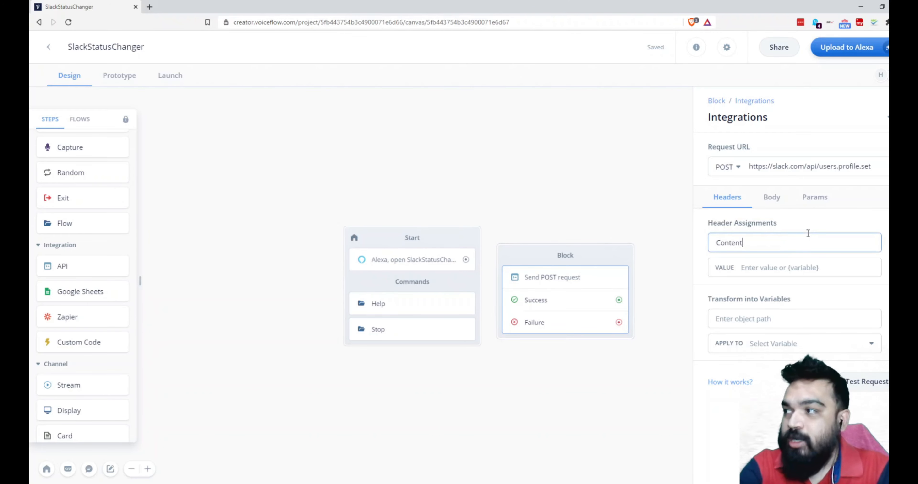
type("-t")
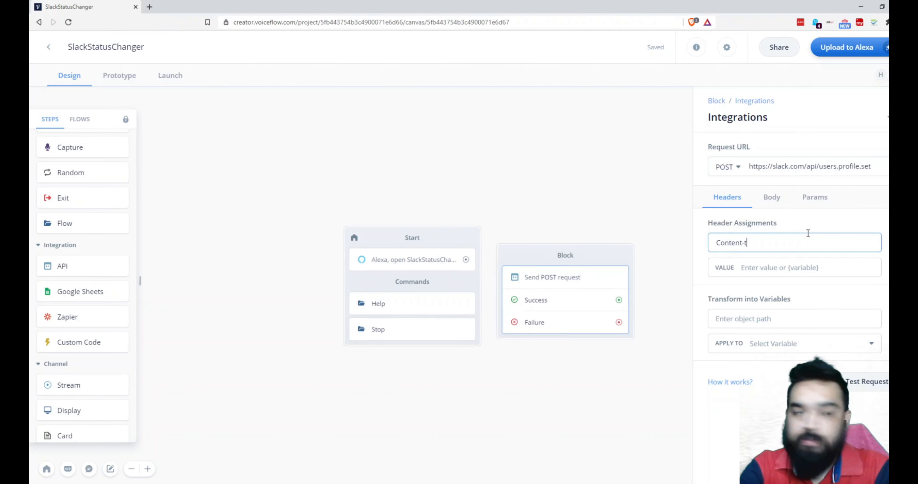
type("ype")
key("Tab")
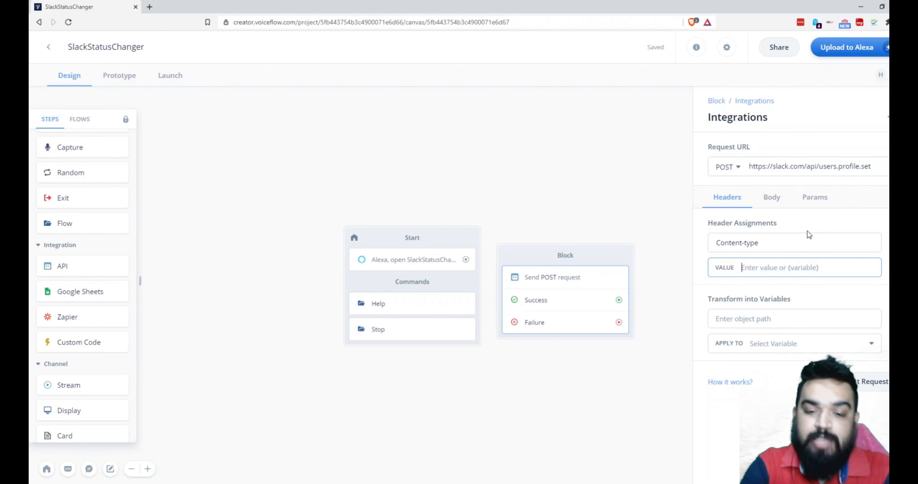
type("application/json")
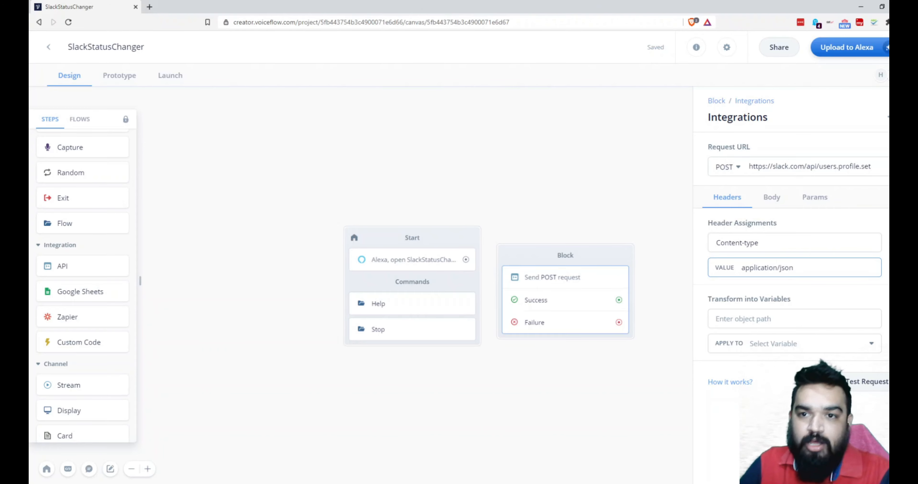
- Add a second header named Authorization to the API request and enter Bearer as its value
key("alt+Tab")
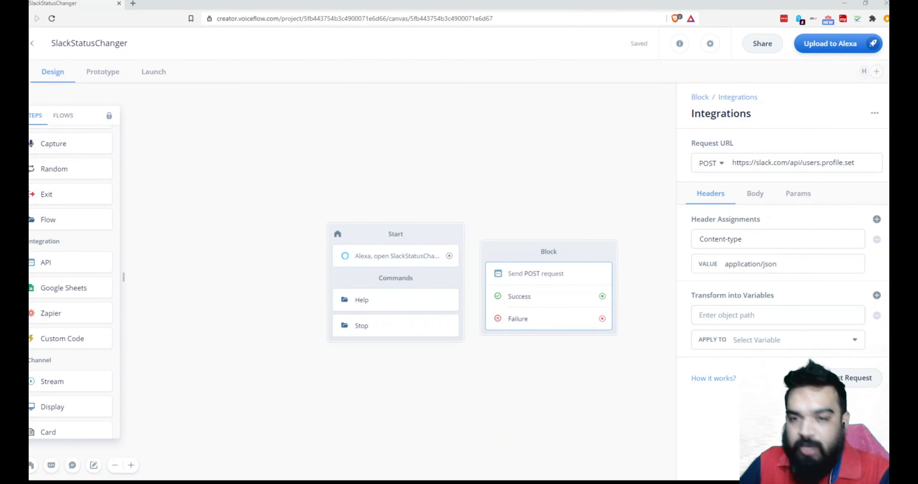
left_click(877, 219)
left_click(743, 299)
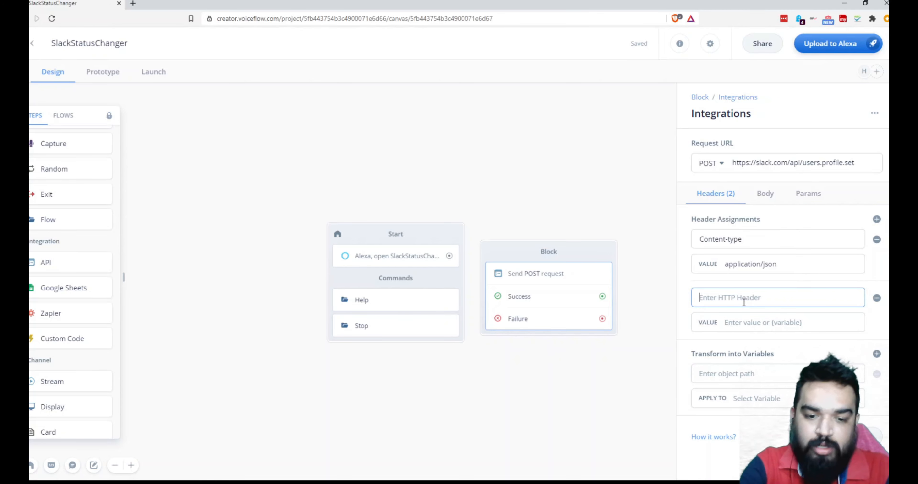
type("Authorization")
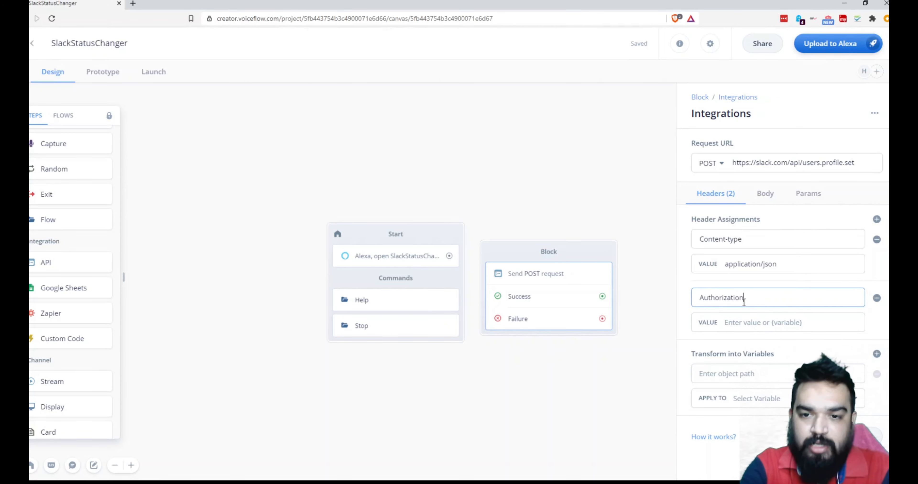
key("Tab")
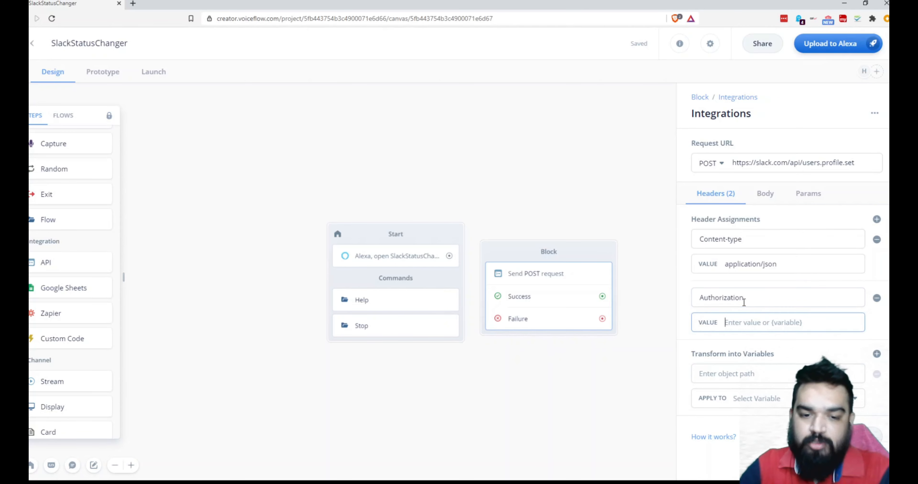
type("Bearer")
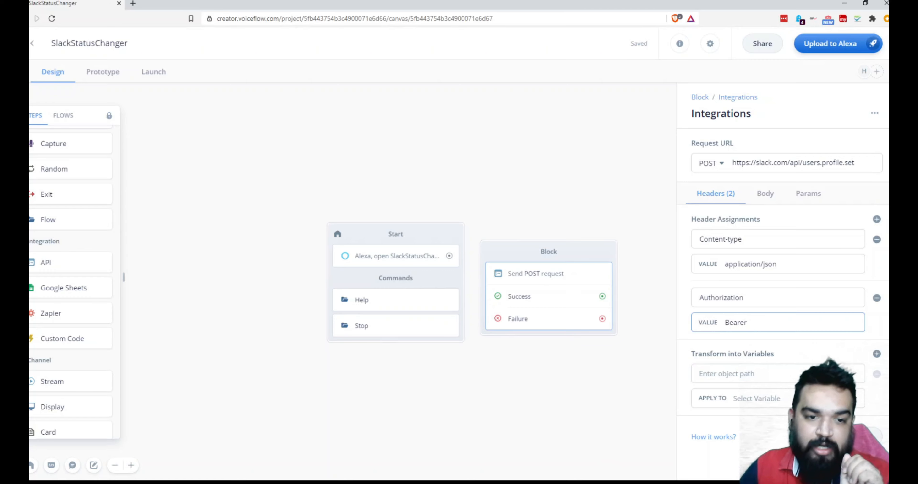
- Switch to the AlexaStatusChanger OAuth & Permissions page in Slack API and copy the OAuth access token
key("alt+Tab")
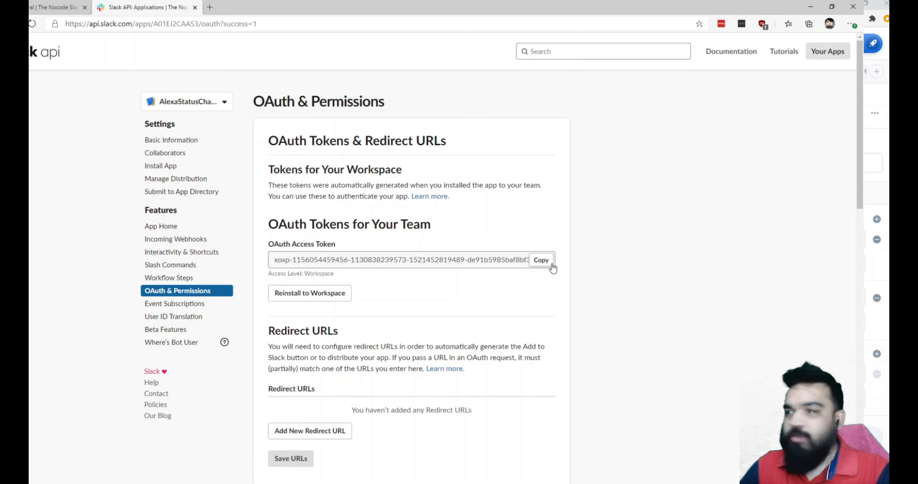
double_click(474, 262)
triple_click(474, 262)
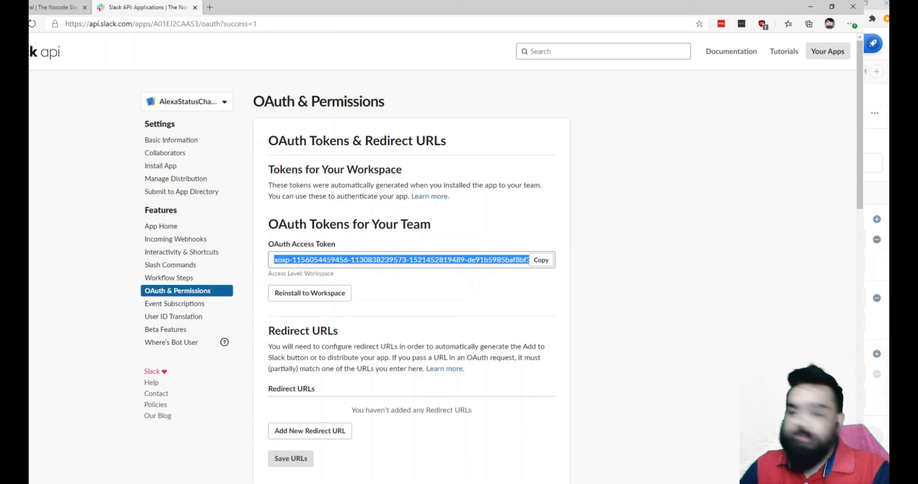
left_click(810, 6)
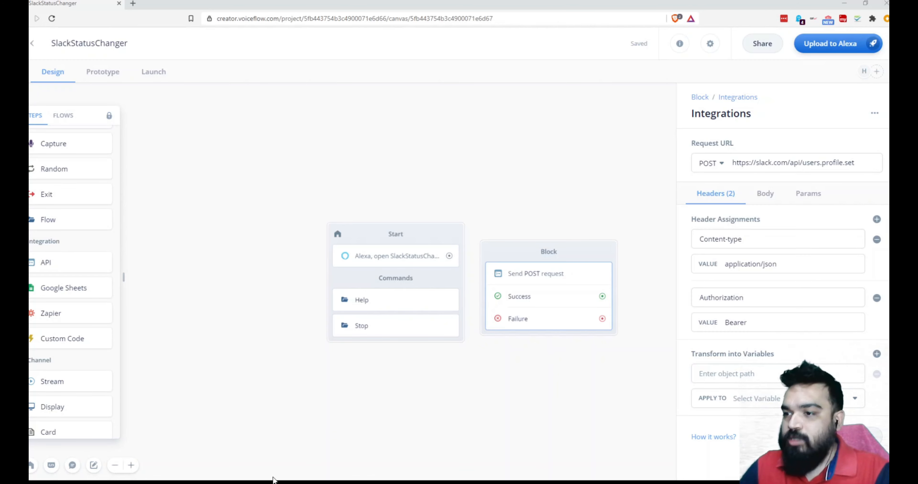
- In Voiceflow, paste the OAuth access token after Bearer in the Authorization header's value
left_click(803, 321)
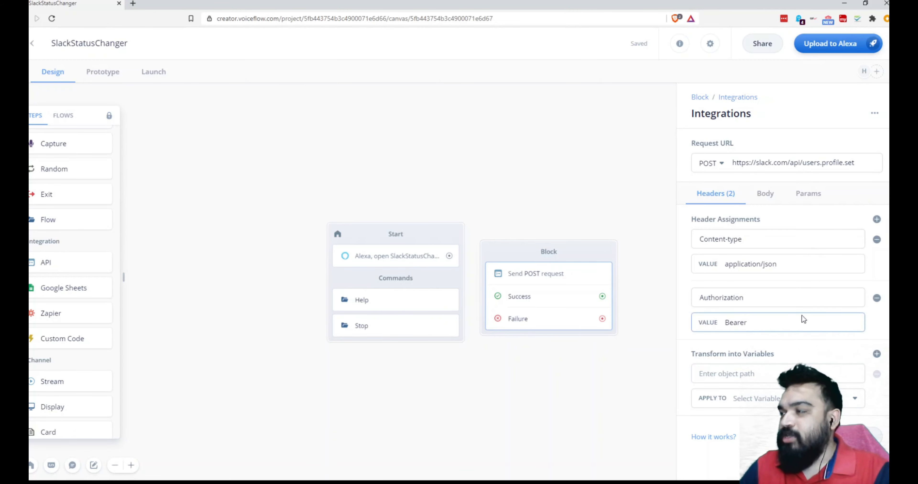
key("ctrl+v")
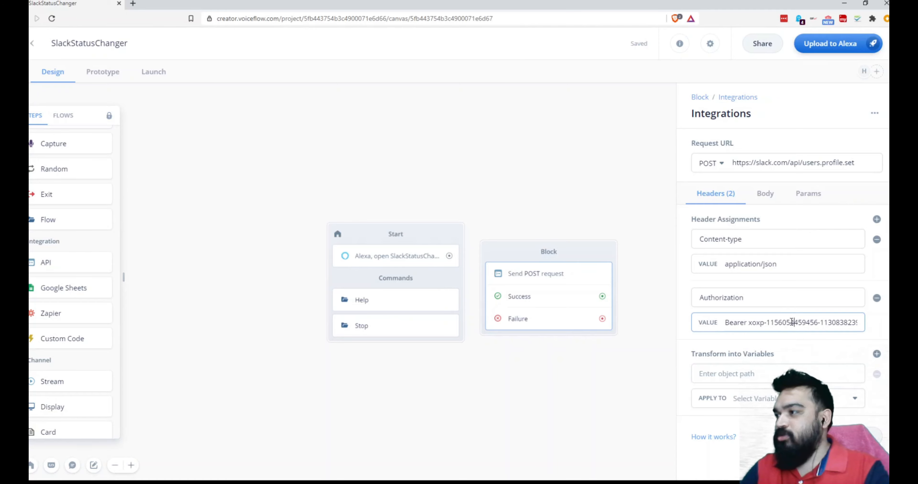
left_click_drag(791, 321, 861, 322)
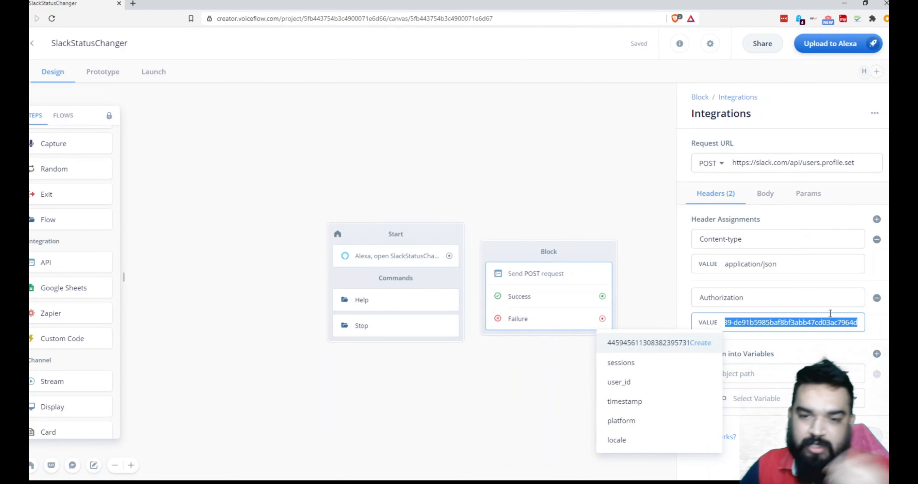
left_click(644, 290)
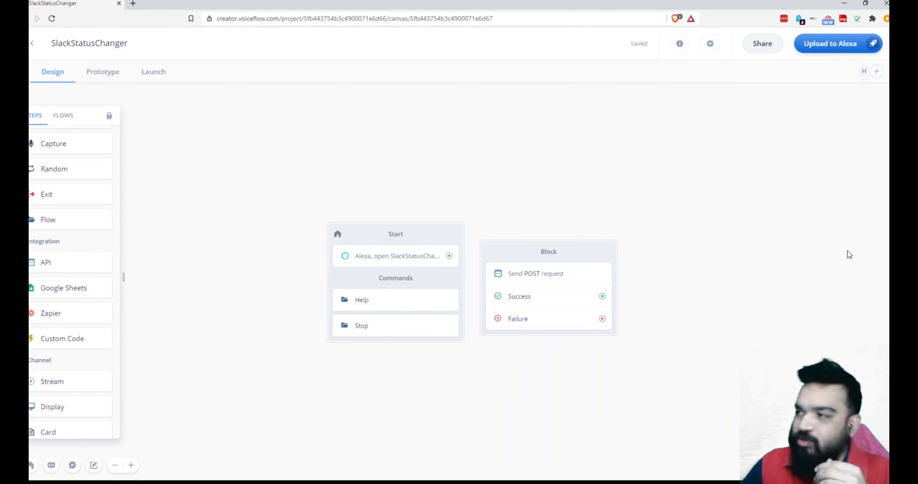
left_click(533, 279)
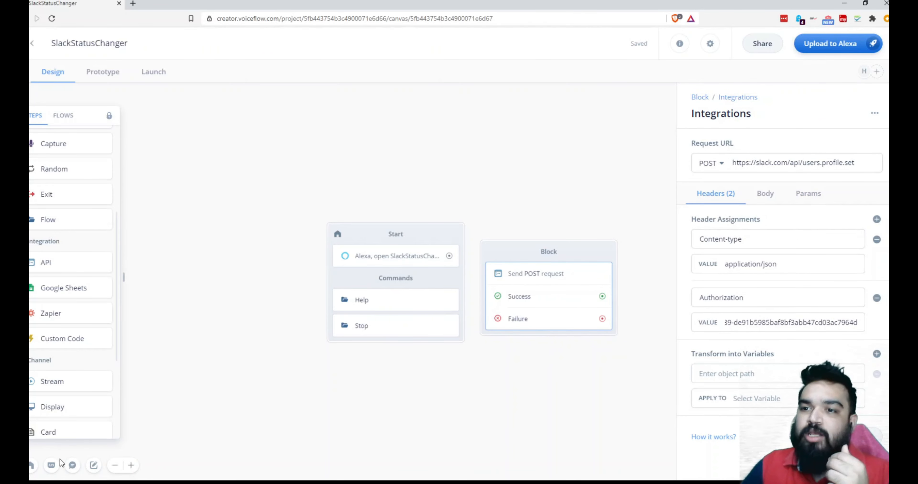
- Create a global variable named access_token in the project's interaction model
left_click(52, 466)
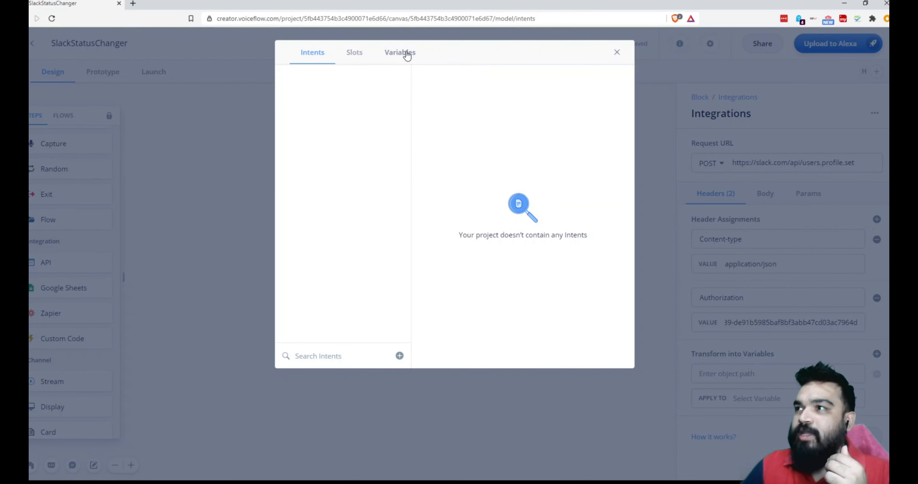
left_click(404, 54)
left_click(347, 102)
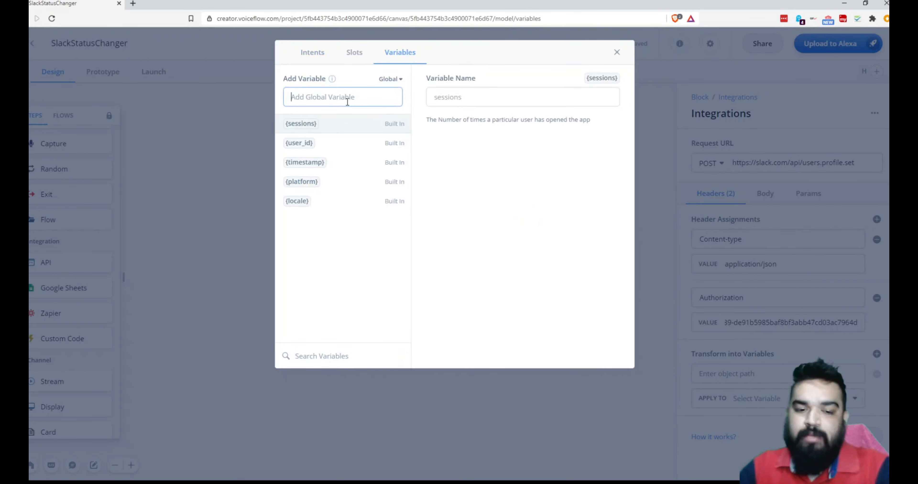
type("a")
key("BackSpace")
type("access")
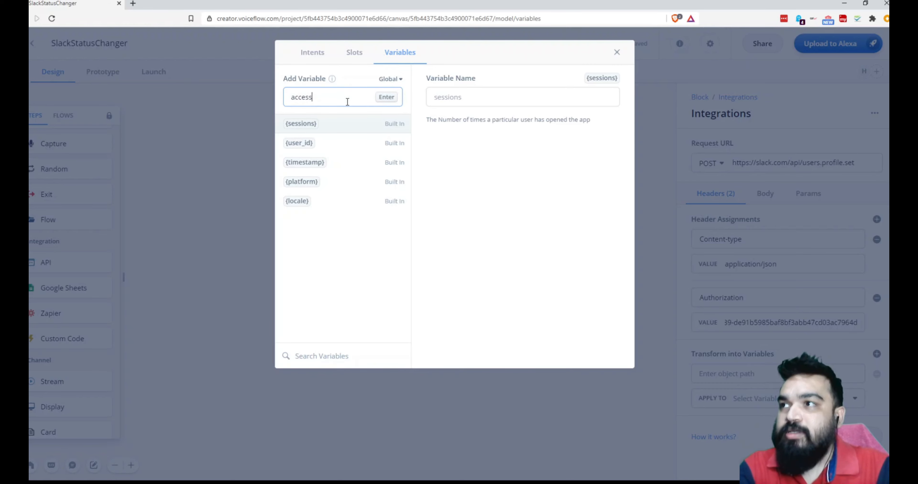
type("_token")
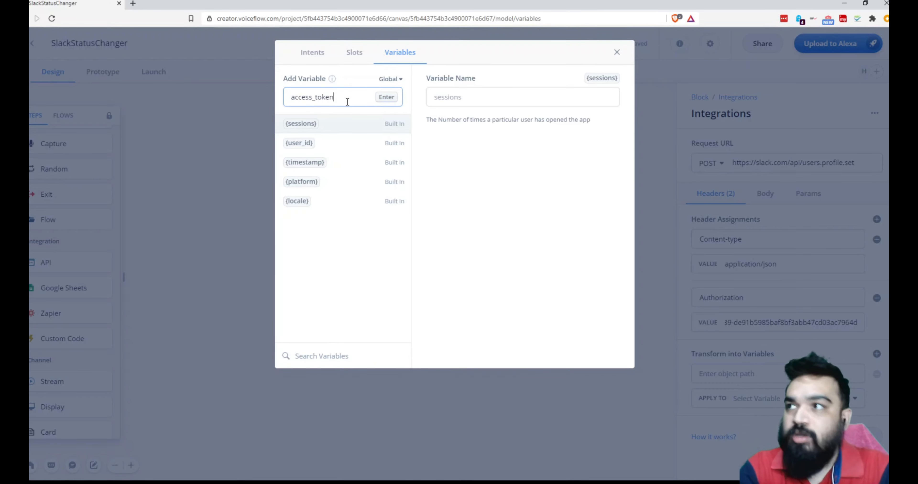
left_click(384, 97)
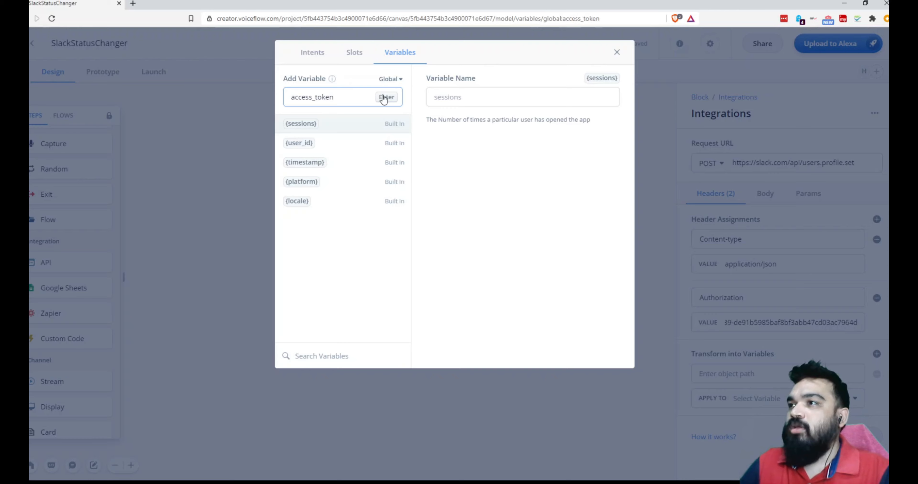
left_click(490, 95)
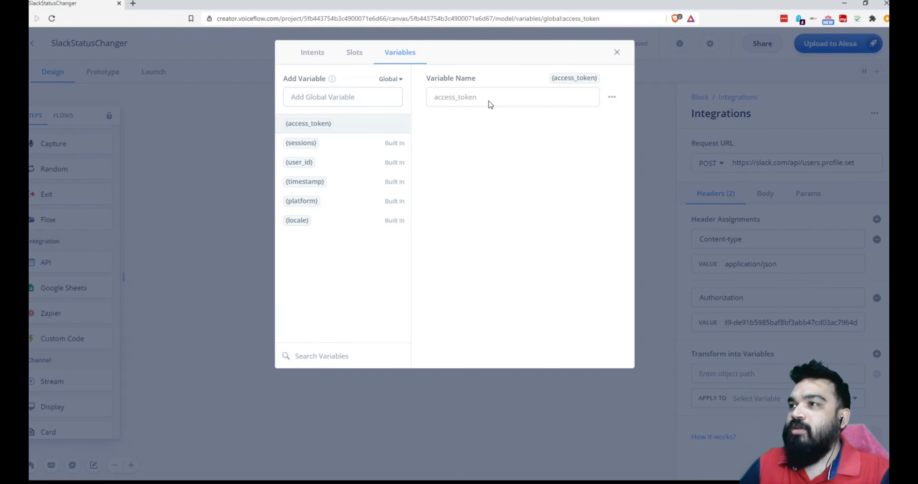
left_click(614, 96)
left_click(555, 111)
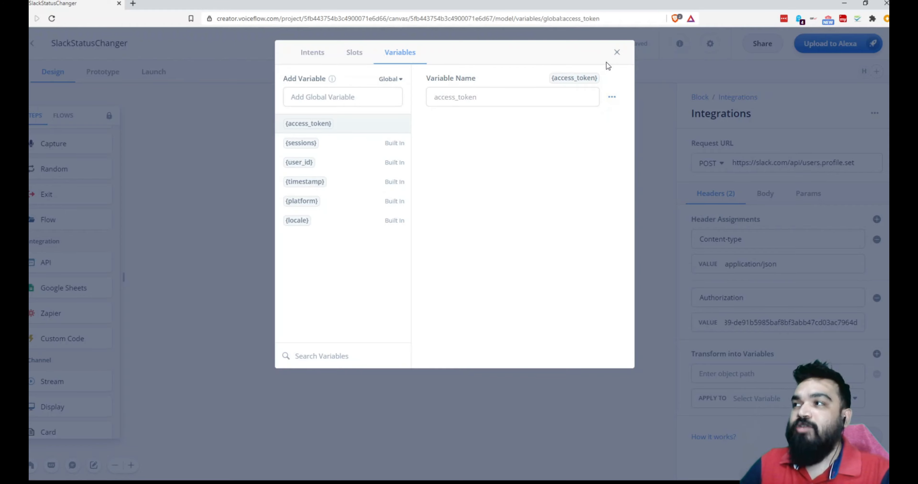
left_click(616, 53)
- Move the API block up and away from the Start block, and add a Set block beneath it
left_click_drag(504, 262, 536, 173)
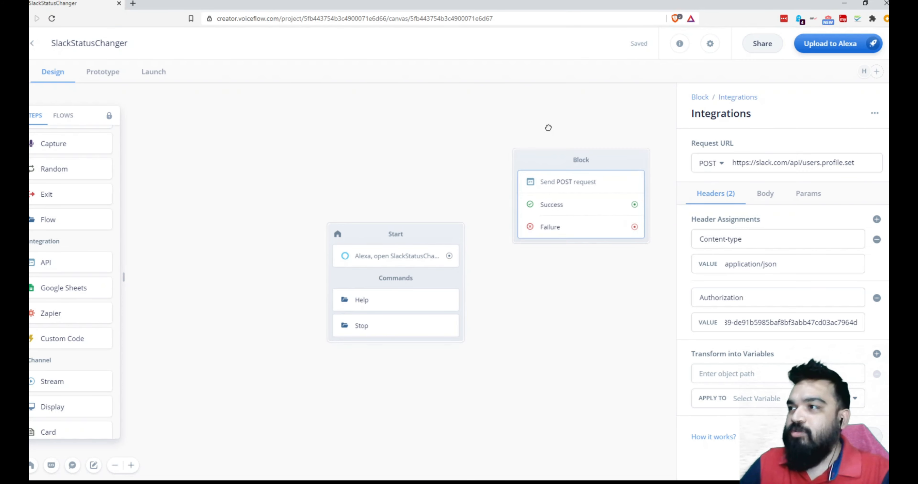
left_click_drag(390, 235, 385, 221)
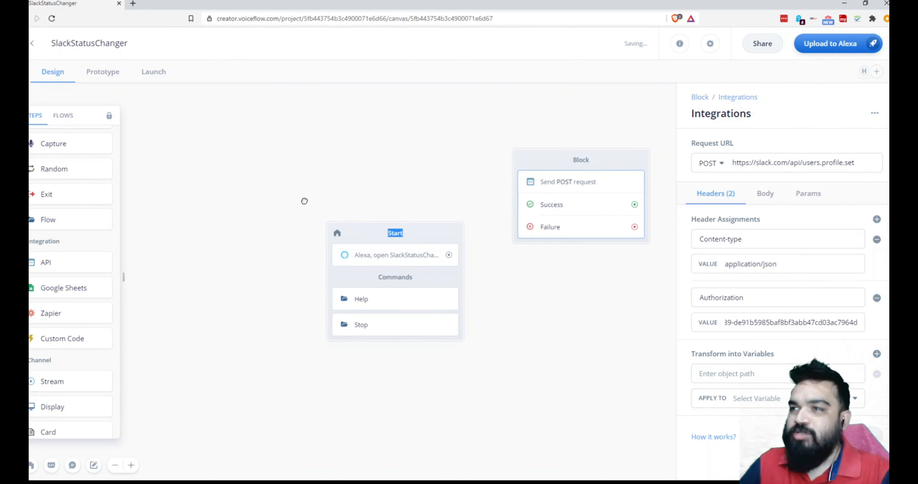
scroll(82, 199, "up", 5)
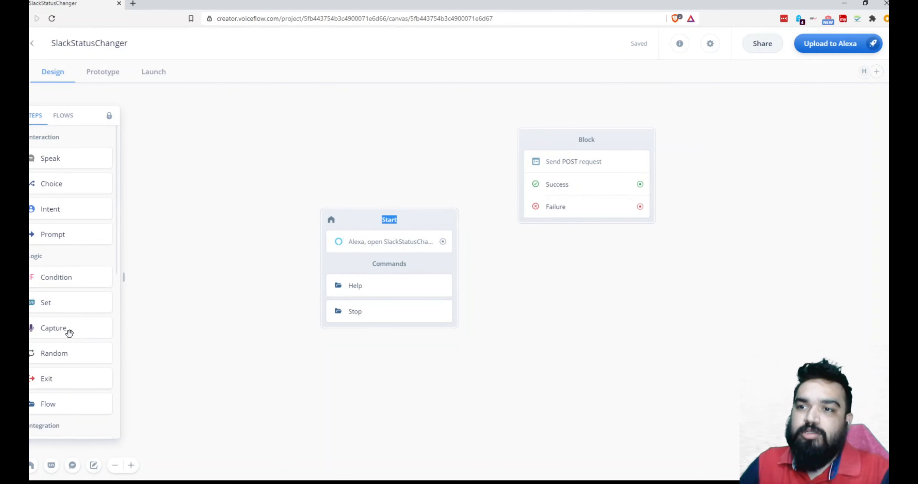
left_click_drag(62, 305, 545, 261)
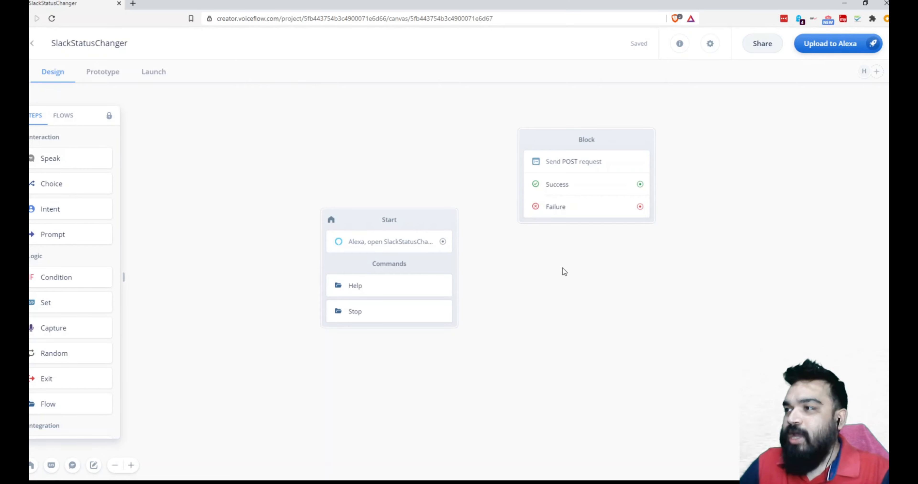
- Configure the Set block to assign the copied OAuth access token to the access_token variable
left_click(774, 150)
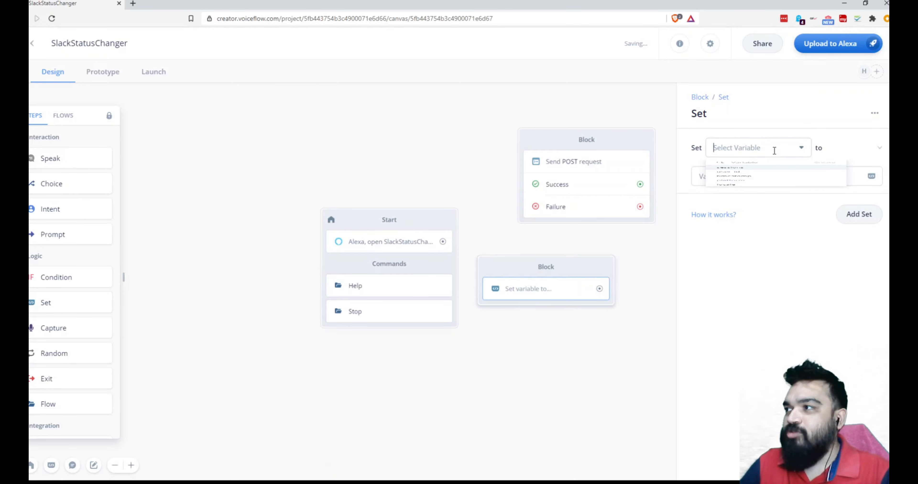
type("acc")
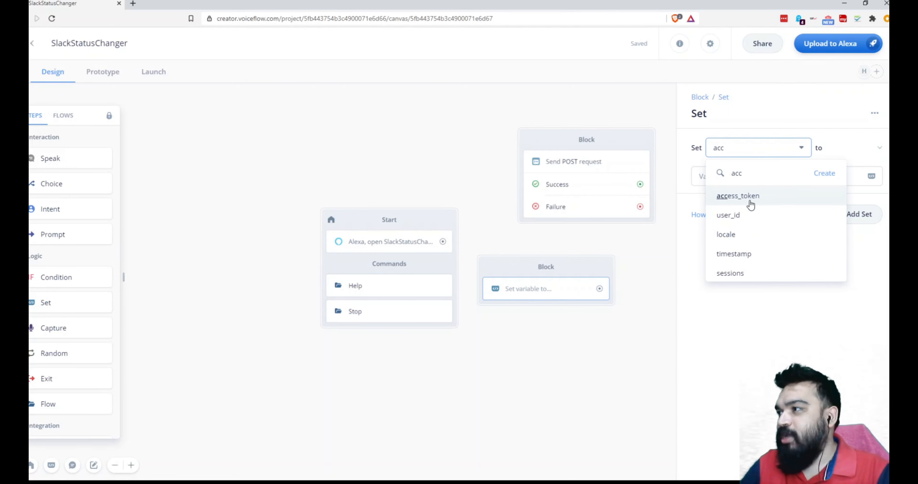
left_click(750, 204)
left_click(741, 176)
key("ctrl+v")
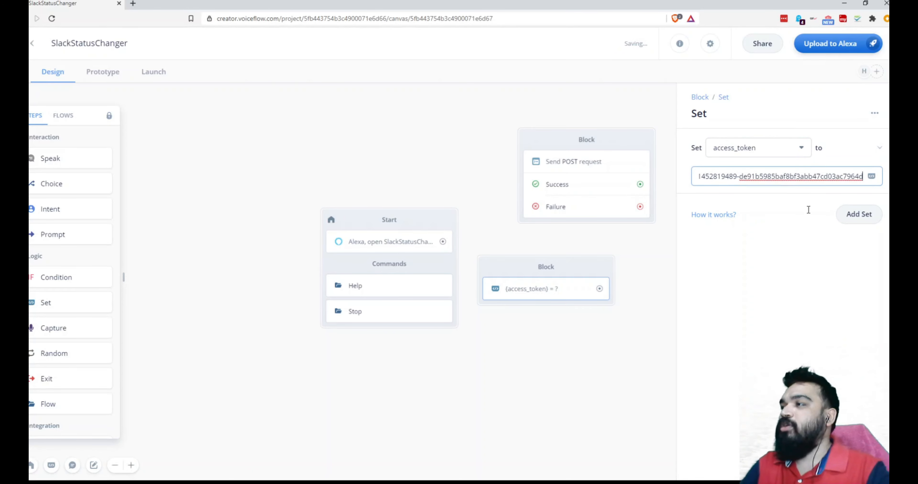
left_click_drag(801, 179, 604, 180)
left_click(608, 292)
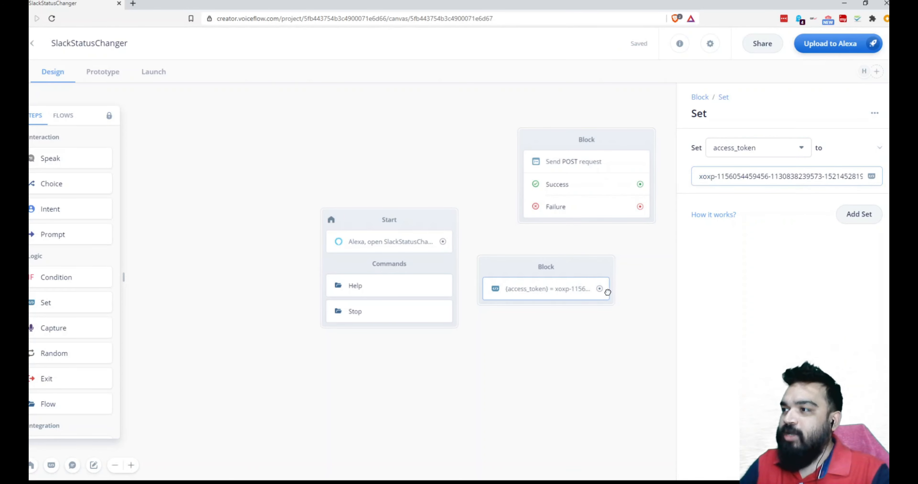
- Link the Start block to the Set block and the Set block to the API block
left_click_drag(602, 289, 559, 182)
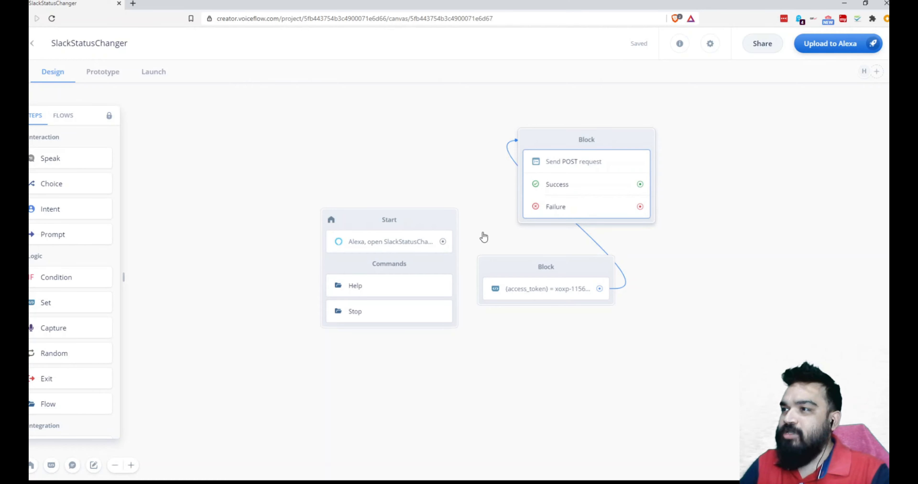
left_click_drag(443, 242, 571, 189)
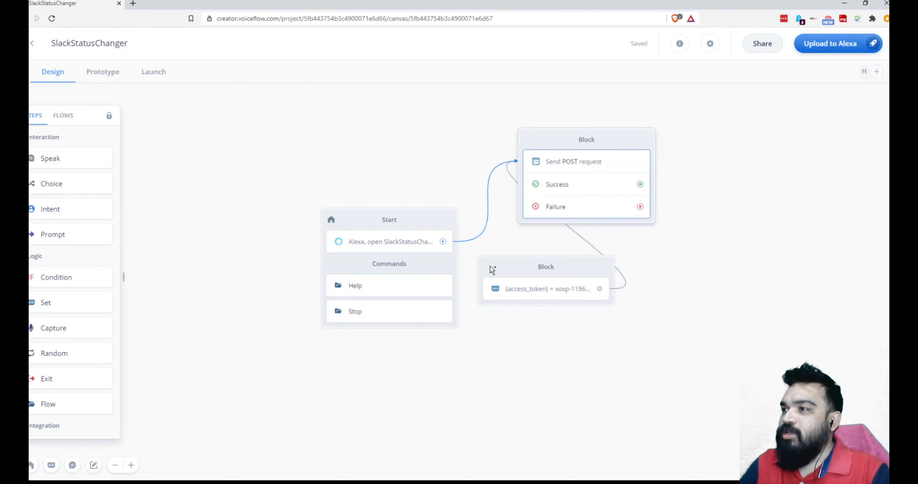
left_click_drag(492, 270, 495, 277)
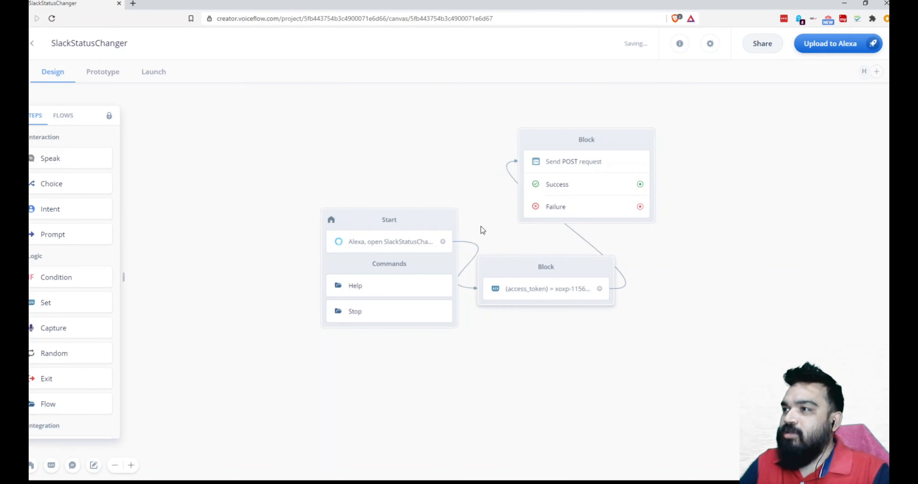
- Replace the pasted token in the API request's Authorization header with the {access_token} variable, keeping Bearer before it
left_click(612, 161)
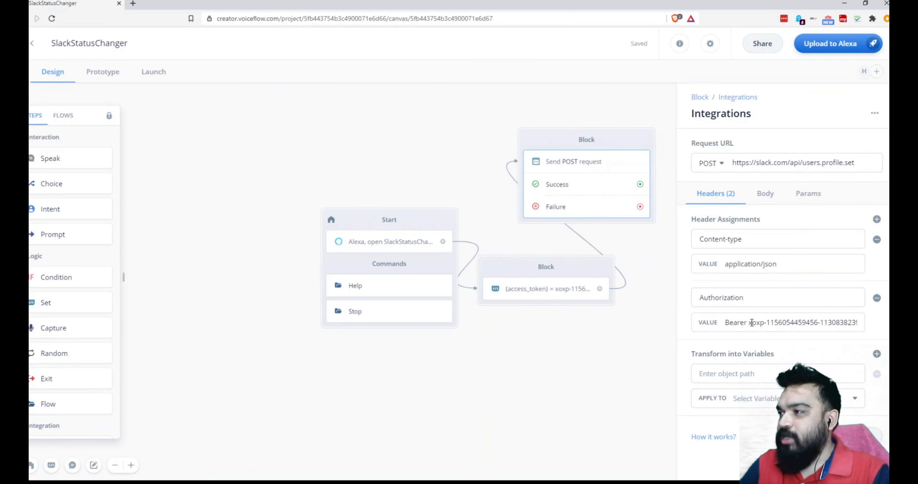
left_click(751, 322)
key("shift+End")
key("BackSpace")
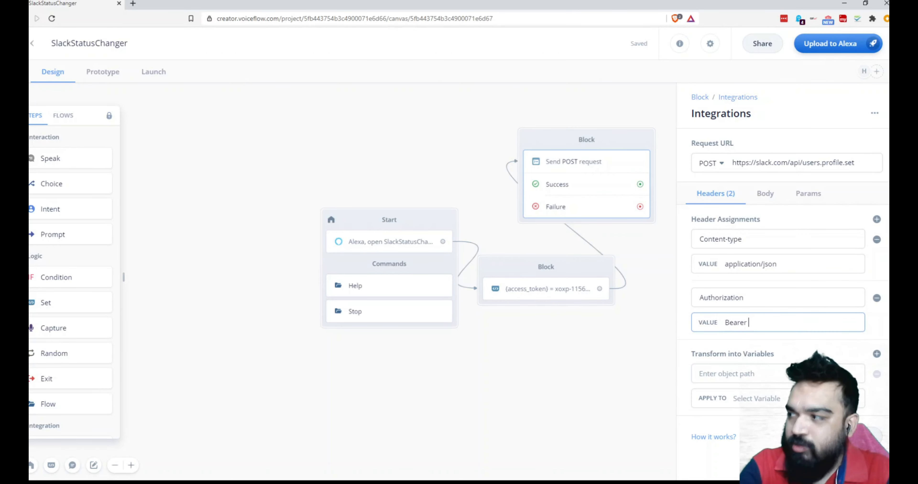
type("{acc")
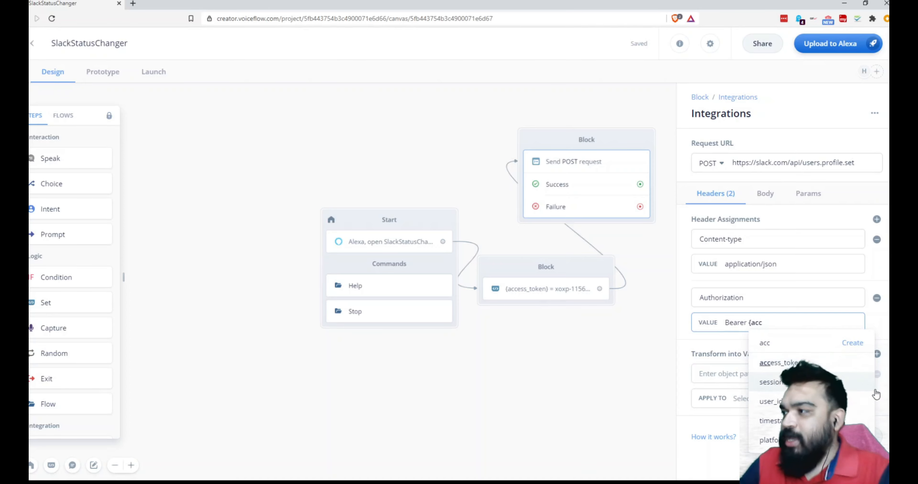
left_click(817, 363)
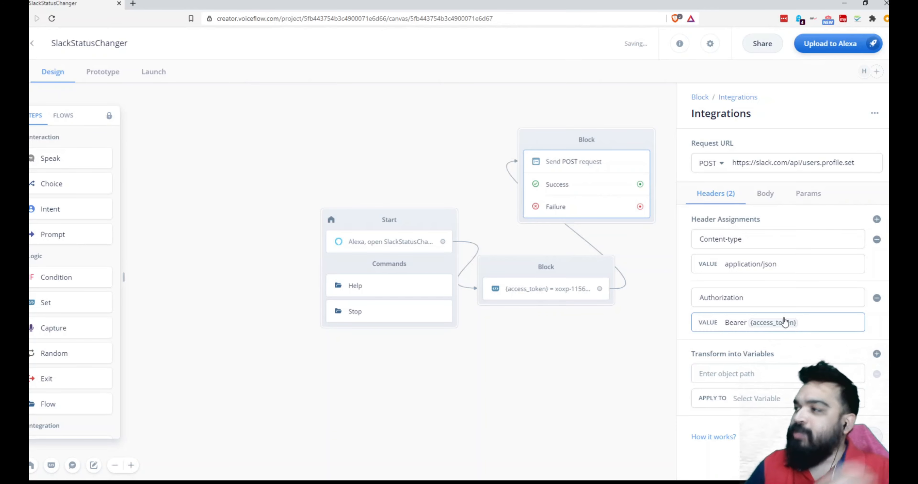
- Set the API request's body format to Raw and paste the JSON profile payload containing status_text and a status_expiration of 0
left_click(772, 204)
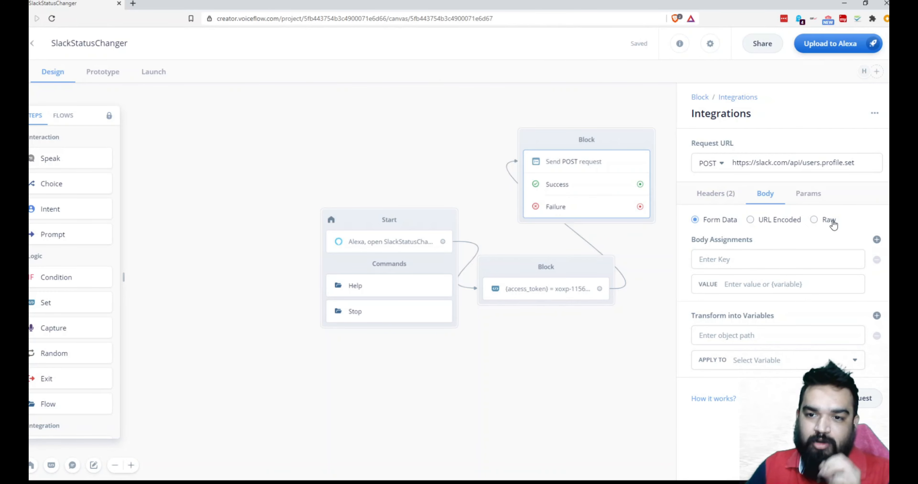
left_click(814, 221)
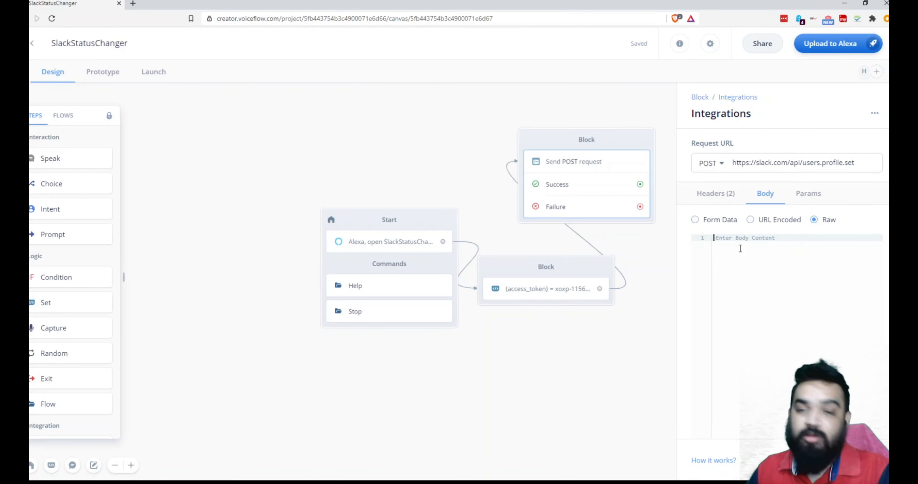
key("ctrl+v")
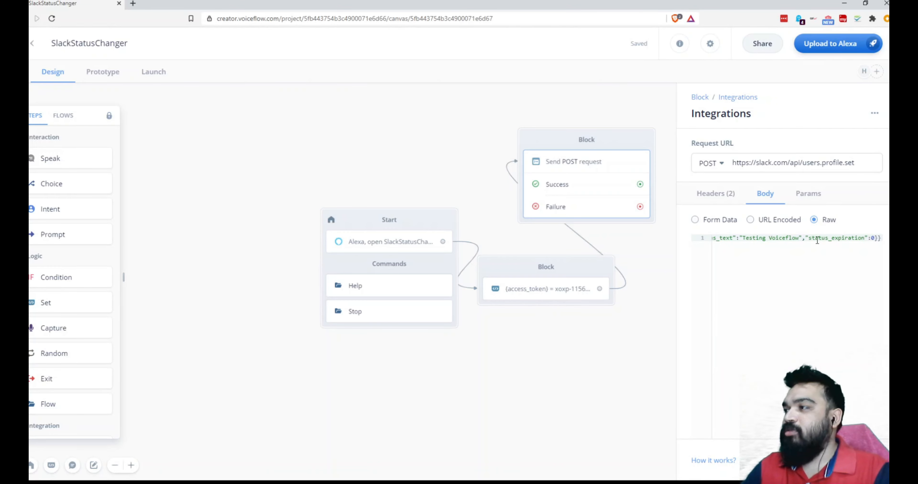
- Replace the status_text value in the raw JSON body with "Amazing! It Works!" and return to the request's header assignments
left_click_drag(742, 238, 801, 239)
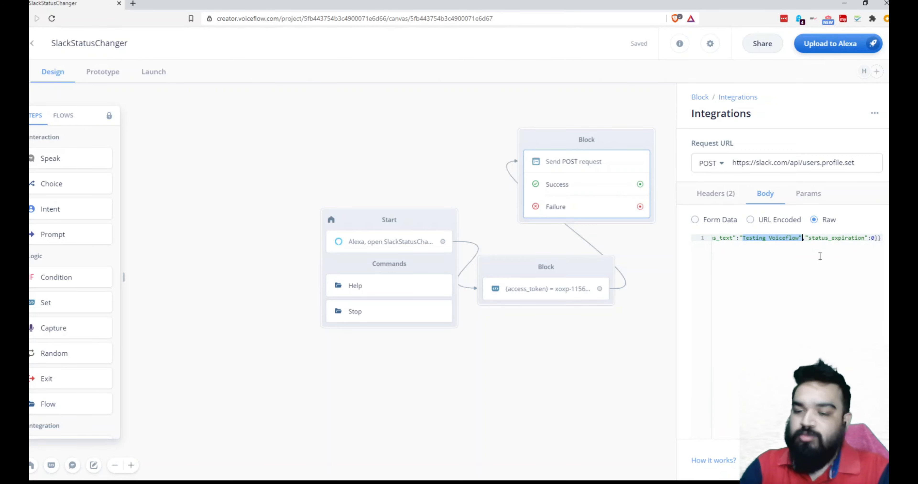
key("BackSpace")
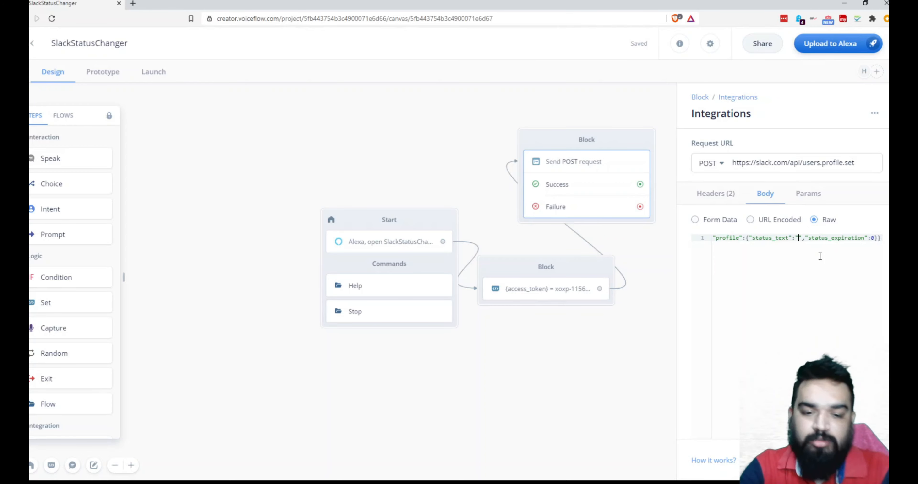
type("Amazing! It")
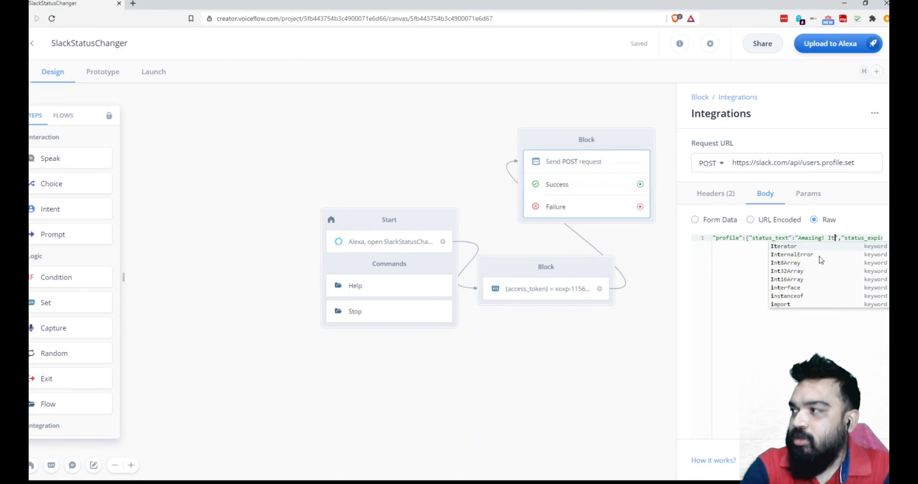
type(" Works!")
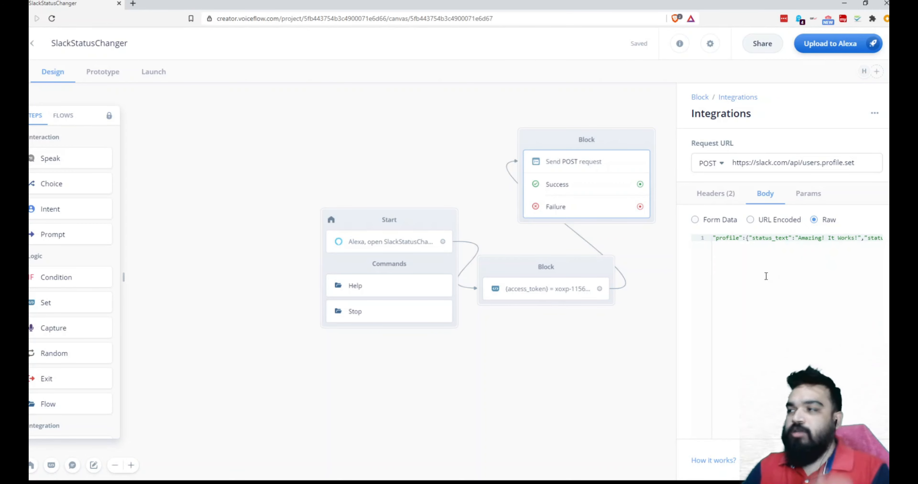
left_click(731, 196)
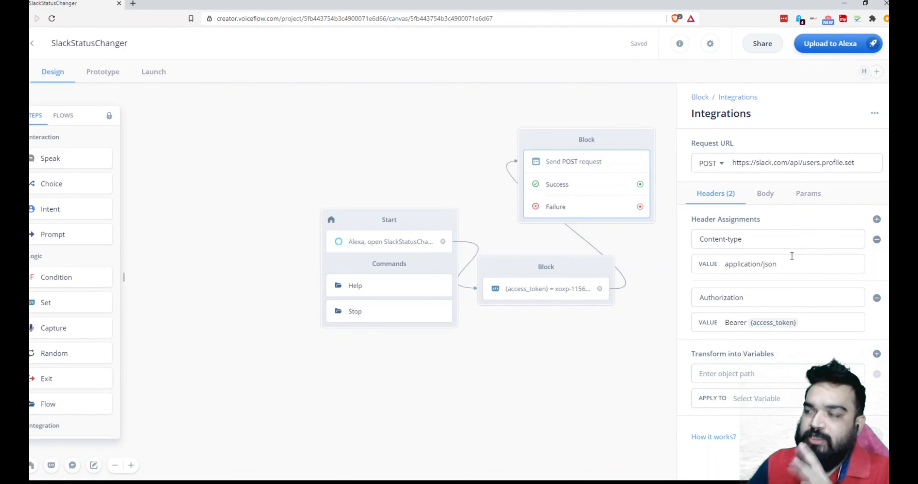
- Move the API block away from the Set block, to the far end of the flow
left_click(437, 177)
left_click_drag(437, 177, 254, 155)
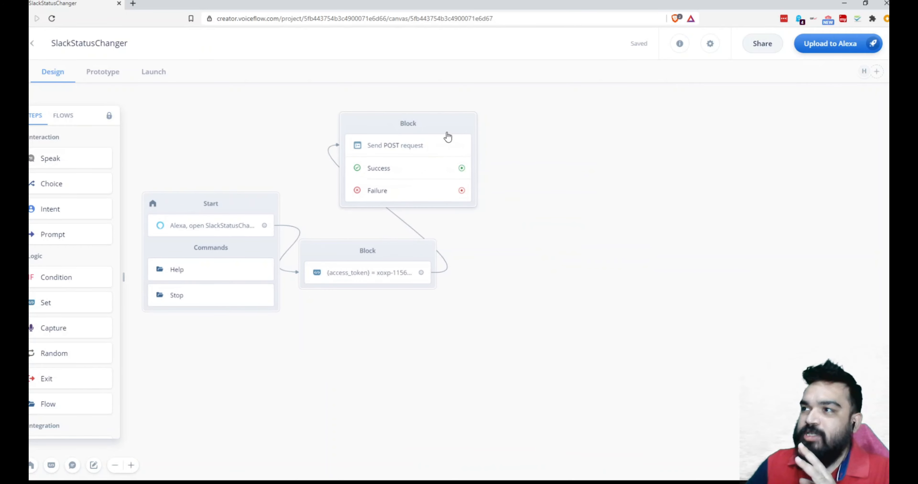
left_click_drag(447, 135, 624, 166)
left_click_drag(635, 211, 640, 213)
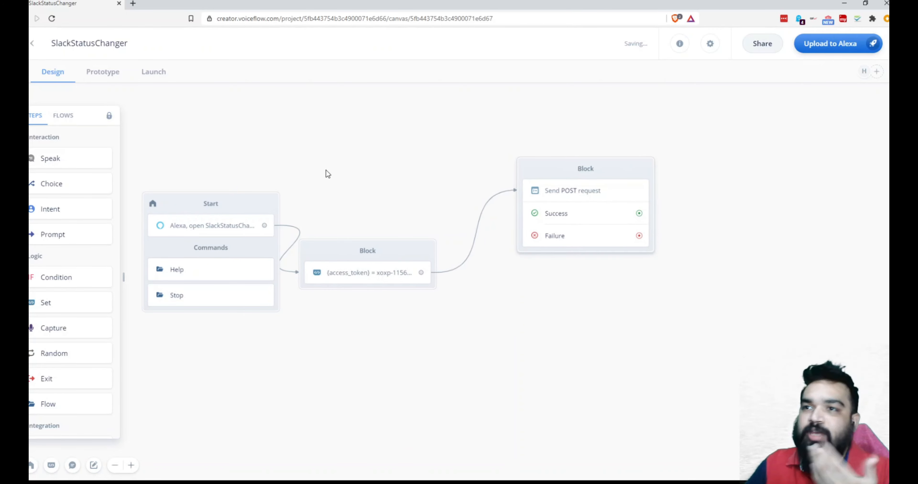
- Add a Speak block below the API block, linked from its Success output, with the message "Status has been updated."
left_click_drag(62, 158, 563, 283)
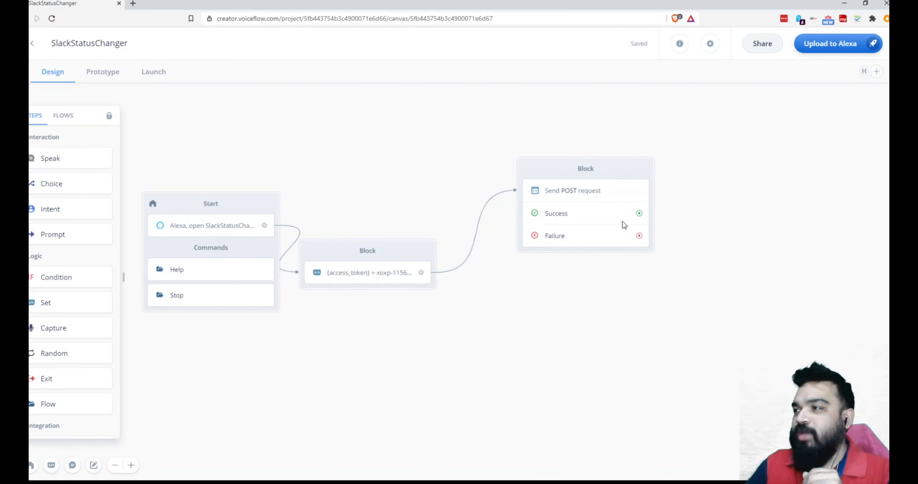
left_click_drag(639, 213, 547, 322)
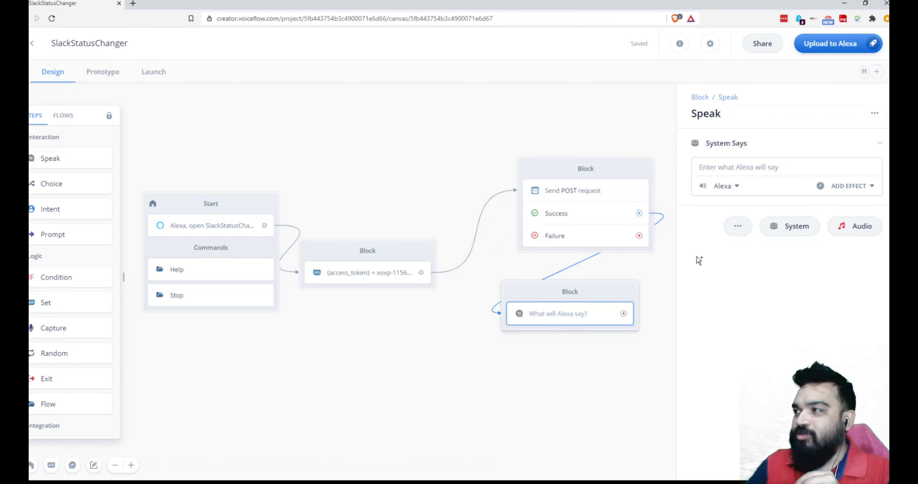
left_click(734, 165)
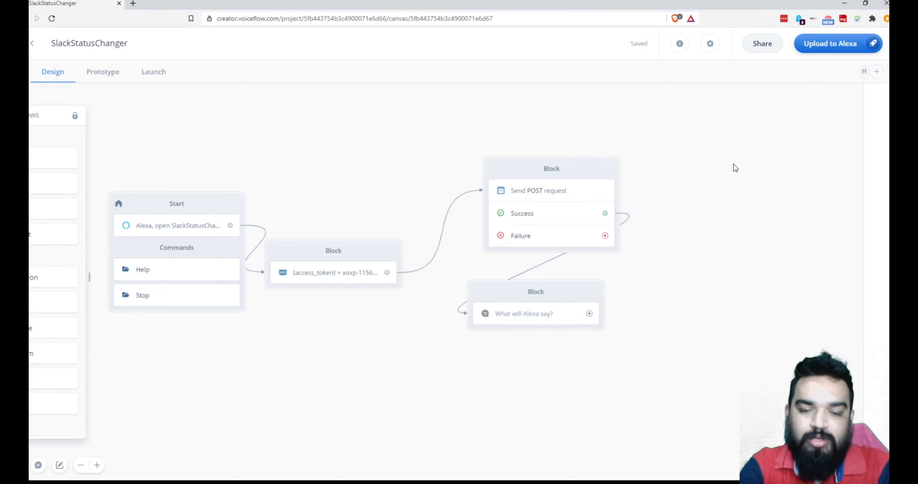
left_click(514, 320)
left_click(679, 171)
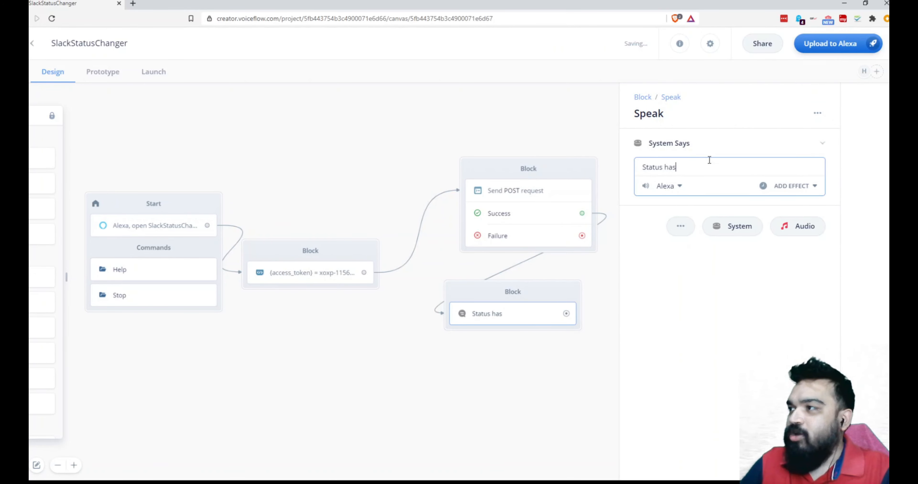
type("been updated.")
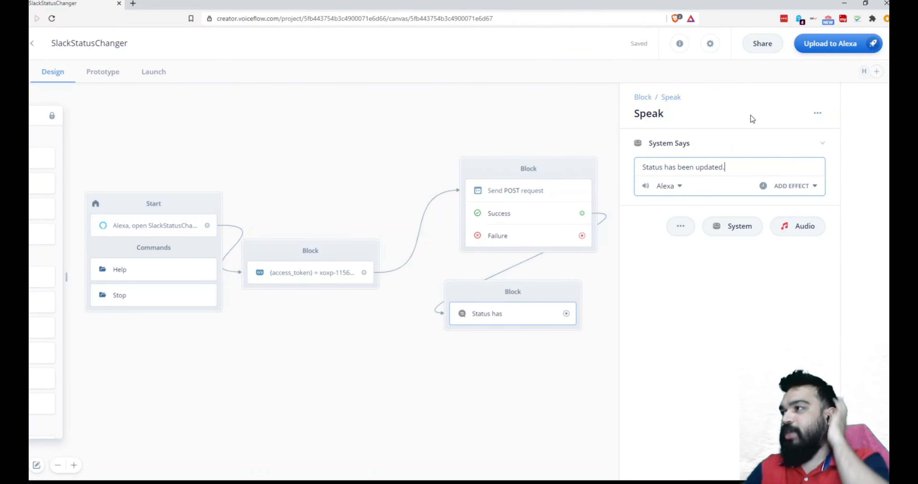
left_click(527, 372)
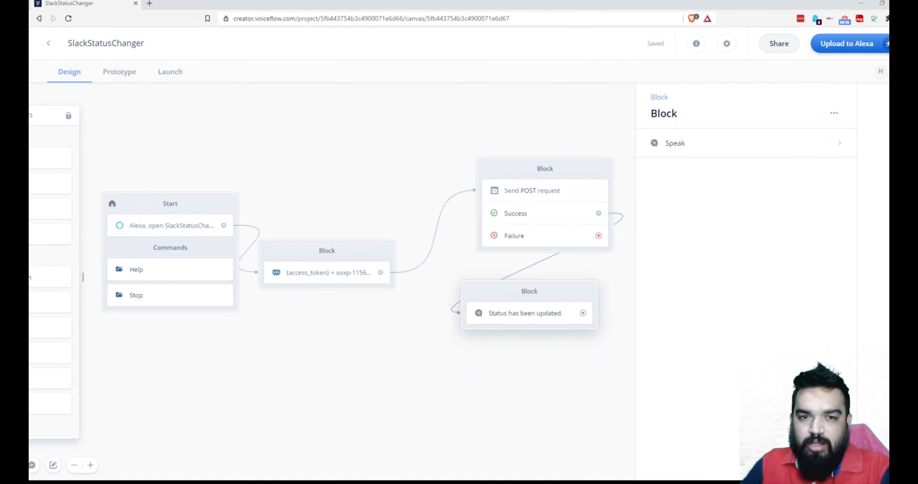
- Duplicate the Speak block, place the copy beneath the original, and set its message to "Something went wrong. Please try again."
right_click(497, 293)
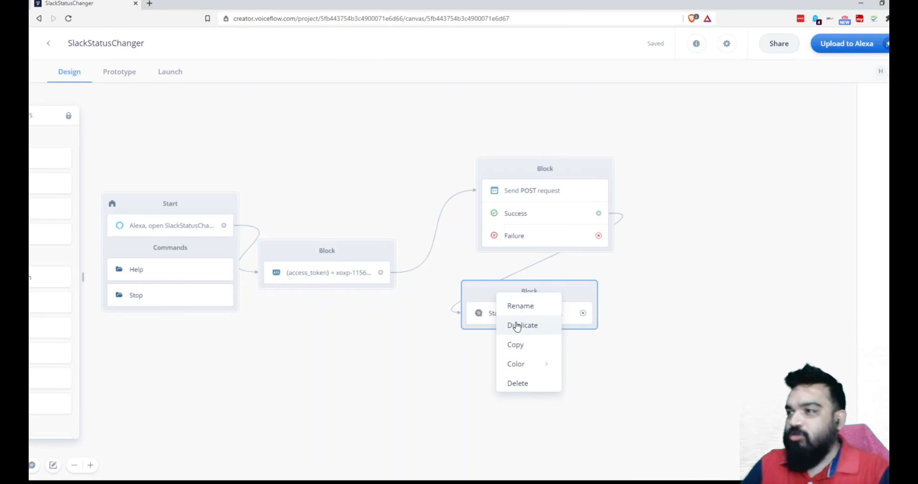
left_click(546, 331)
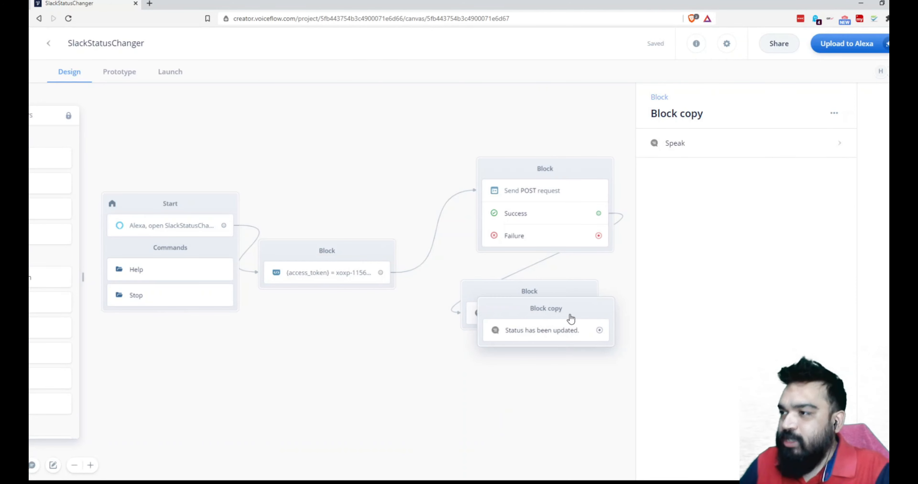
left_click_drag(571, 319, 560, 364)
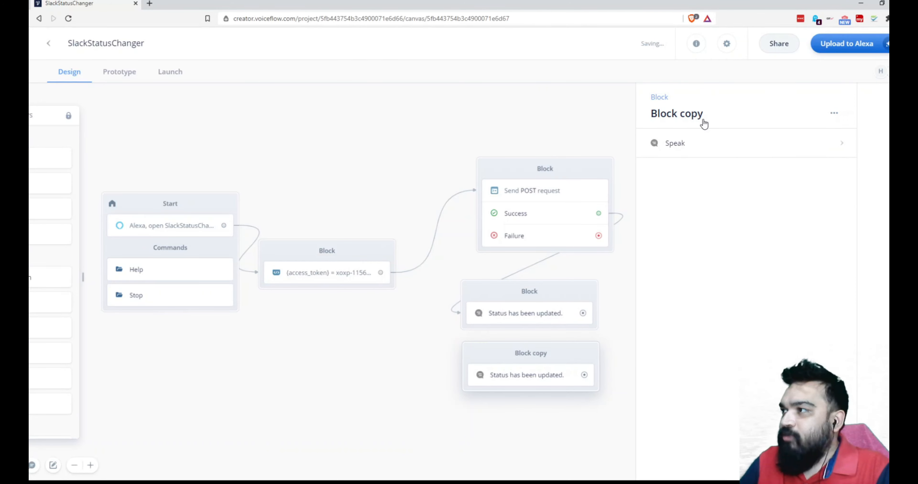
left_click(693, 151)
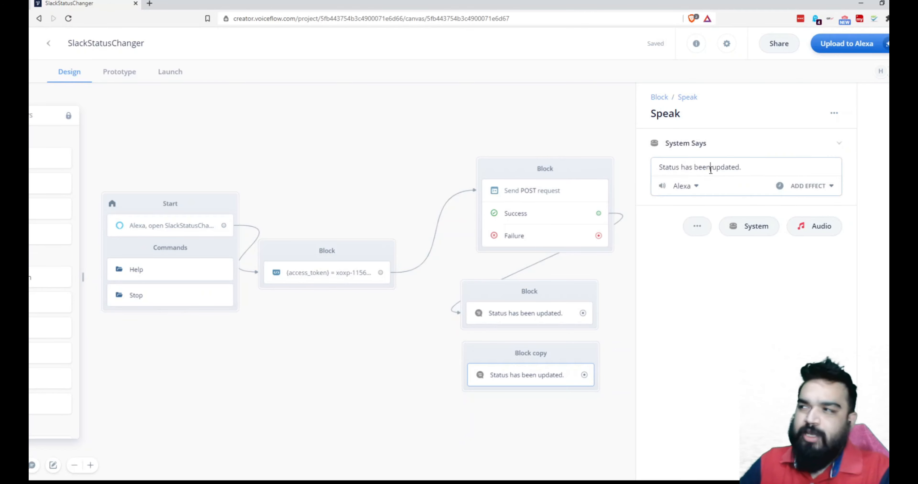
triple_click(710, 168)
type("Something went")
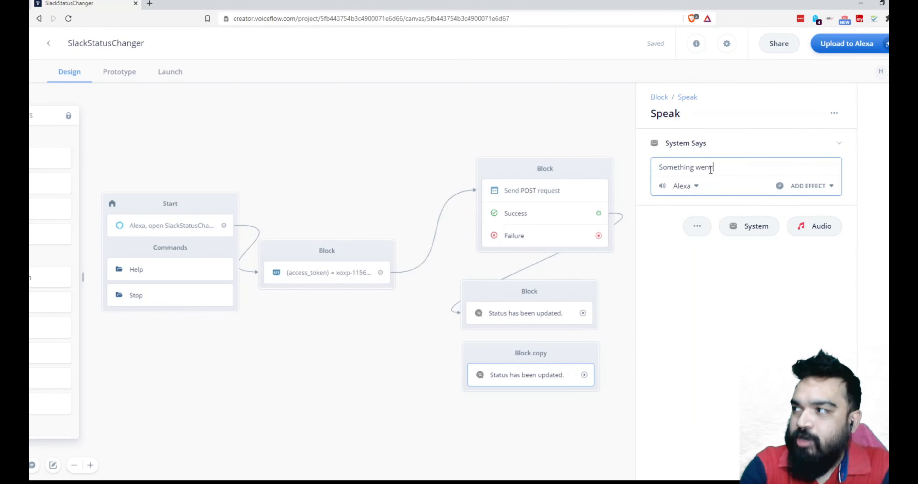
type(" wrong. Please try again.")
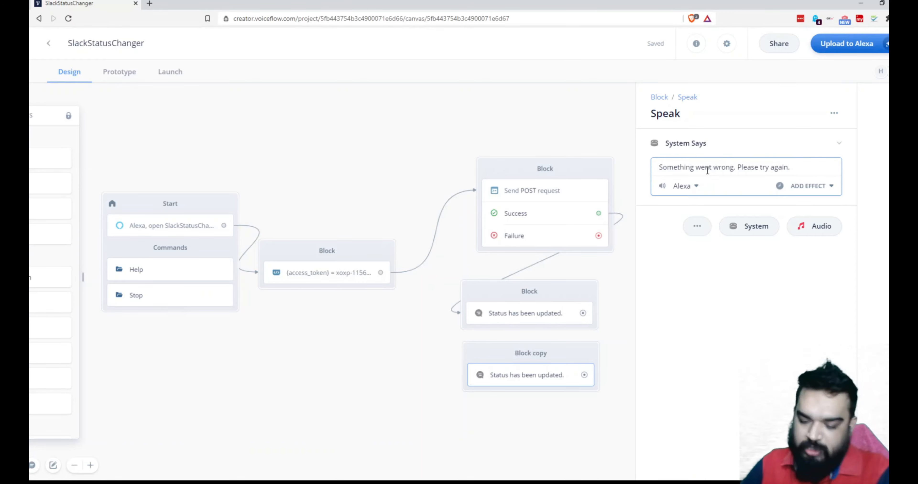
- Link the API block's Failure output to the copied Speak block, and move the Set block up between the Start and API blocks
left_click_drag(594, 238, 547, 376)
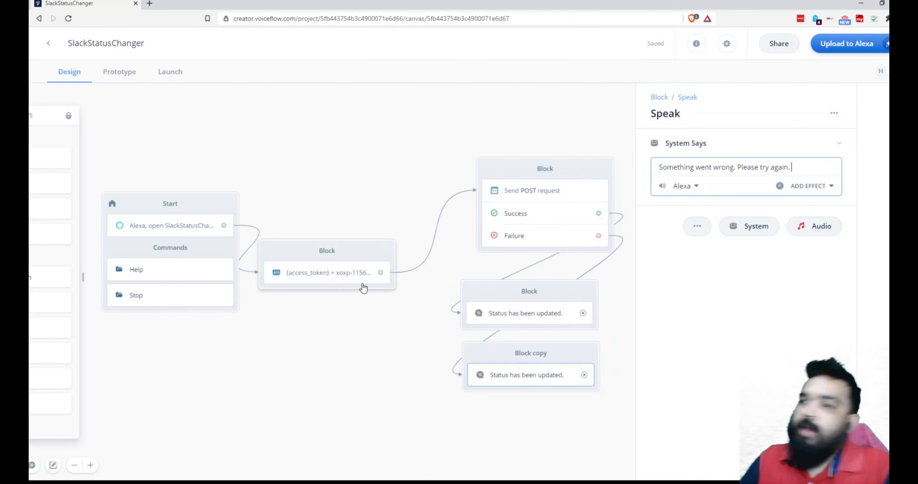
left_click_drag(299, 248, 335, 163)
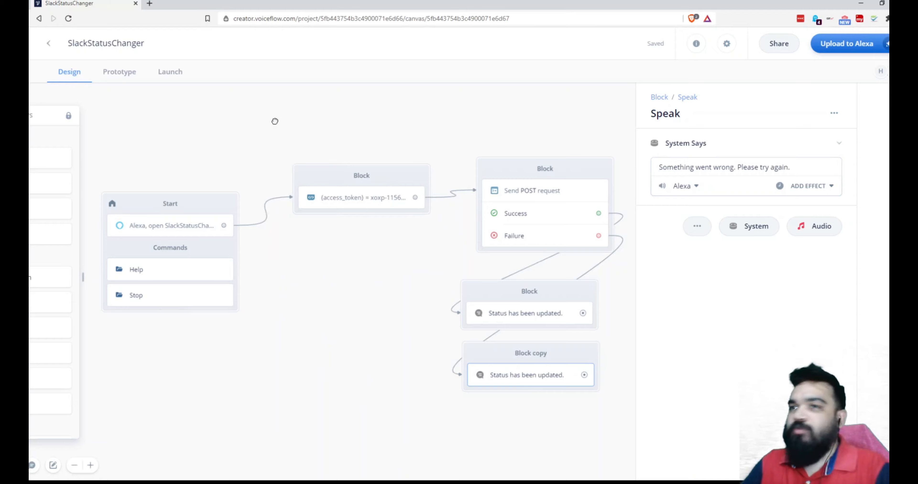
- Run the skill's flow as a prototype
left_click(120, 69)
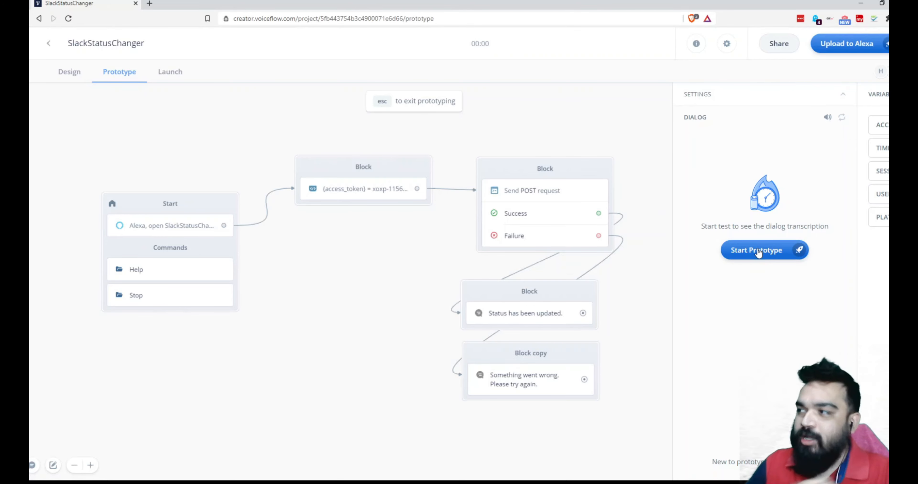
left_click(758, 251)
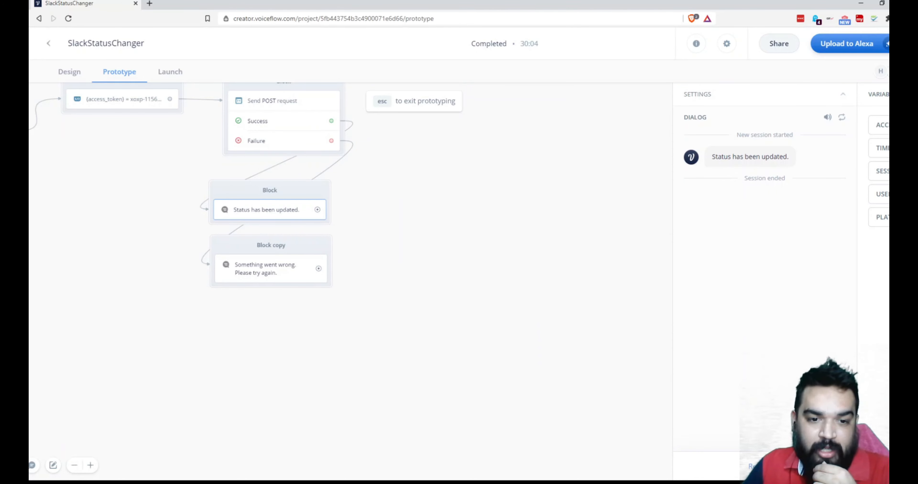
- Switch to the Slack workspace in the other browser and open the profile's status to check its text
key("alt+Tab")
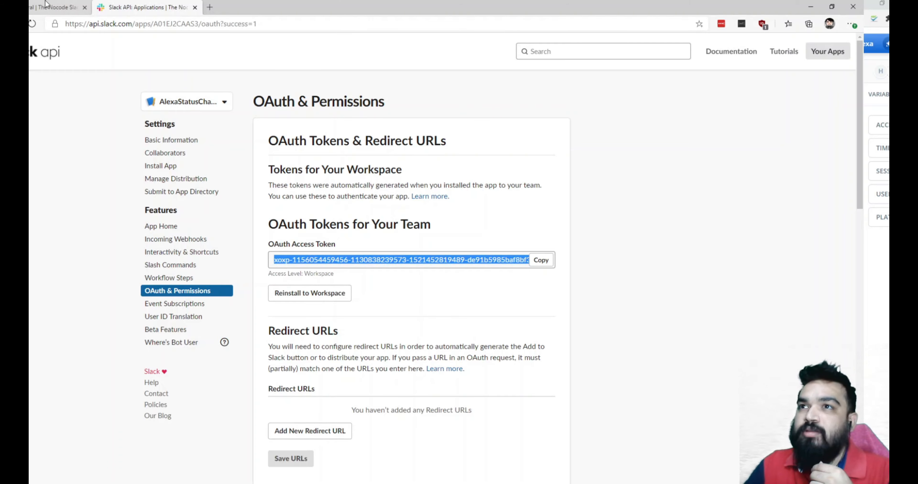
left_click(46, 11)
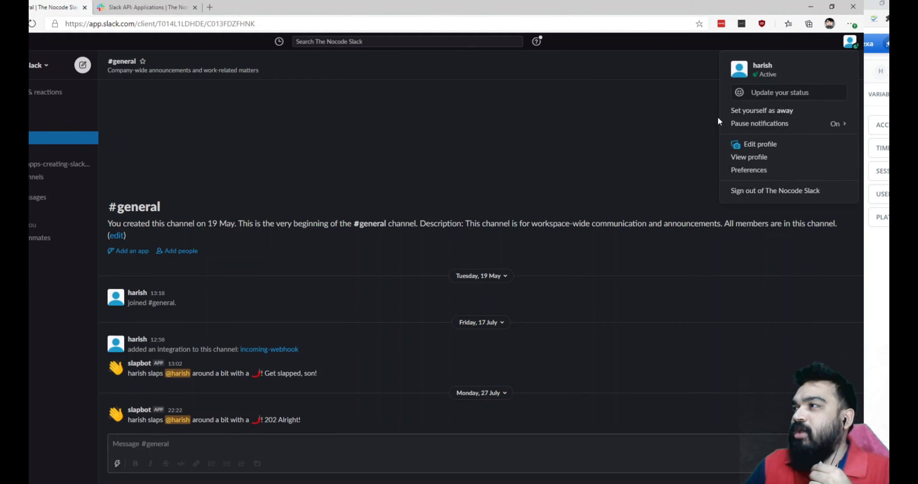
left_click(854, 46)
left_click(838, 45)
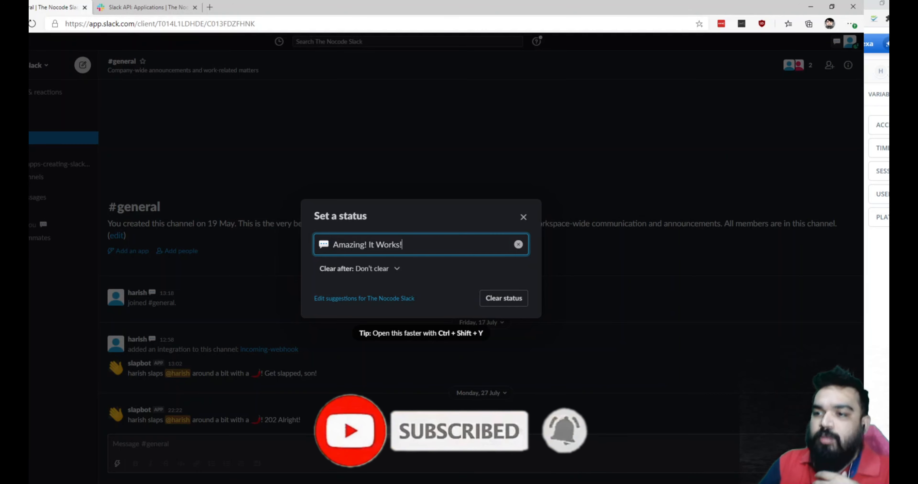
left_click(301, 458)
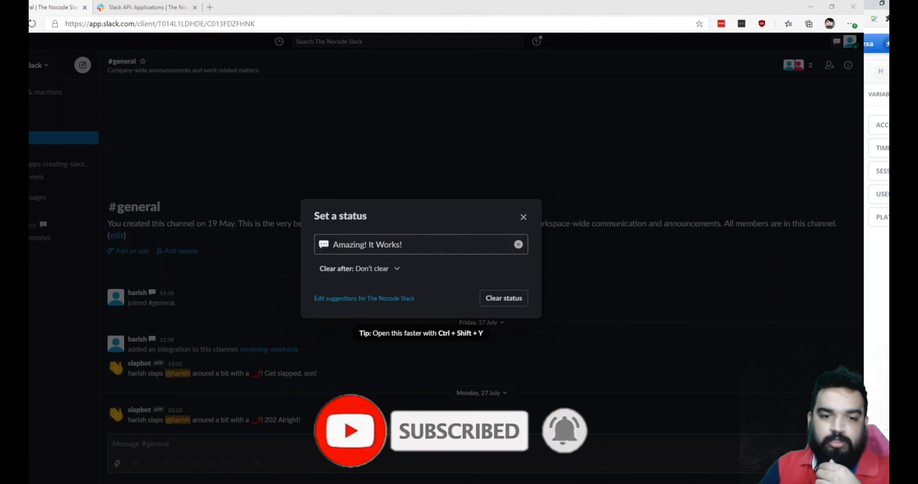
- Return to the Voiceflow design canvas and open the raw body of the POST request
key("alt+Tab")
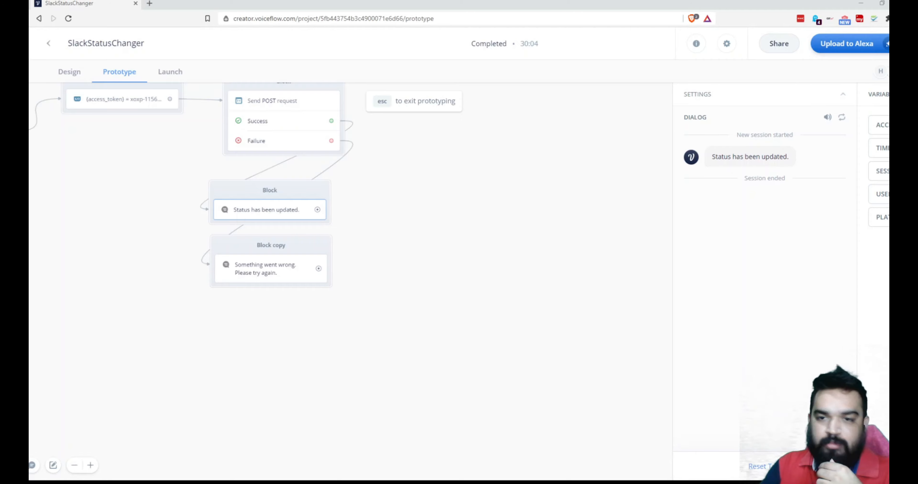
left_click(70, 72)
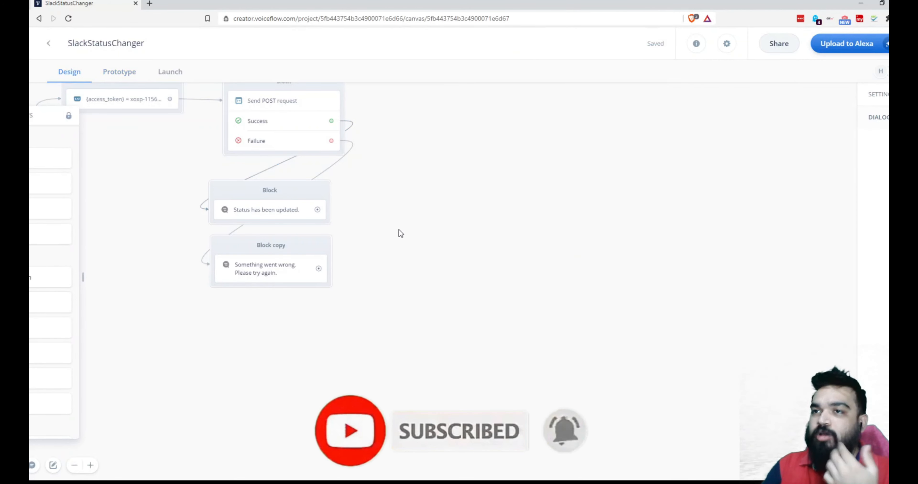
left_click(289, 104)
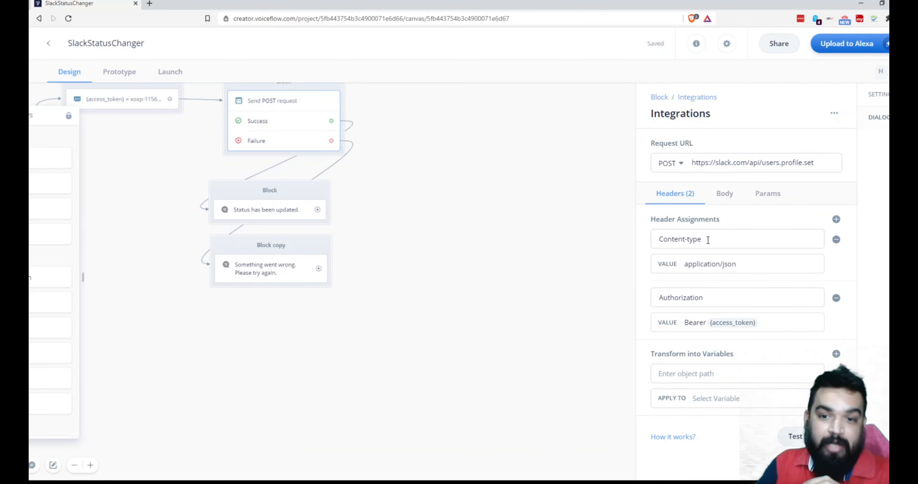
left_click(728, 193)
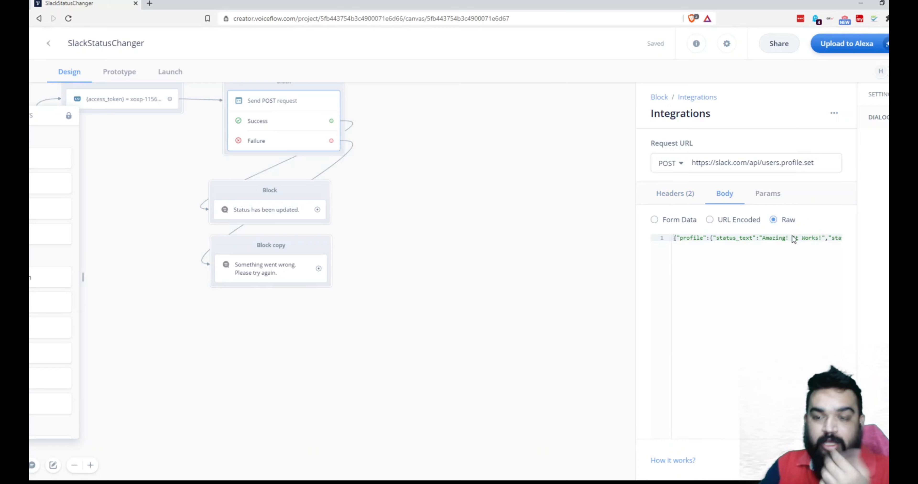